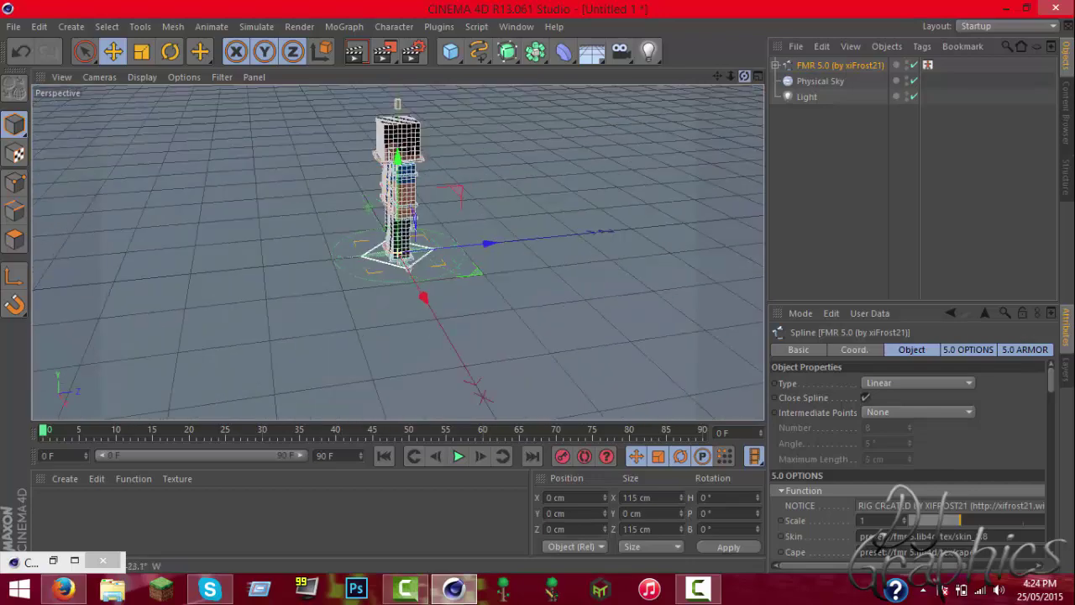
Move the existing light beside the front of the character rig, to about X -88 cm and Z 58 cm.
drag(744, 75, 727, 146)
drag(728, 75, 741, 76)
click(695, 86)
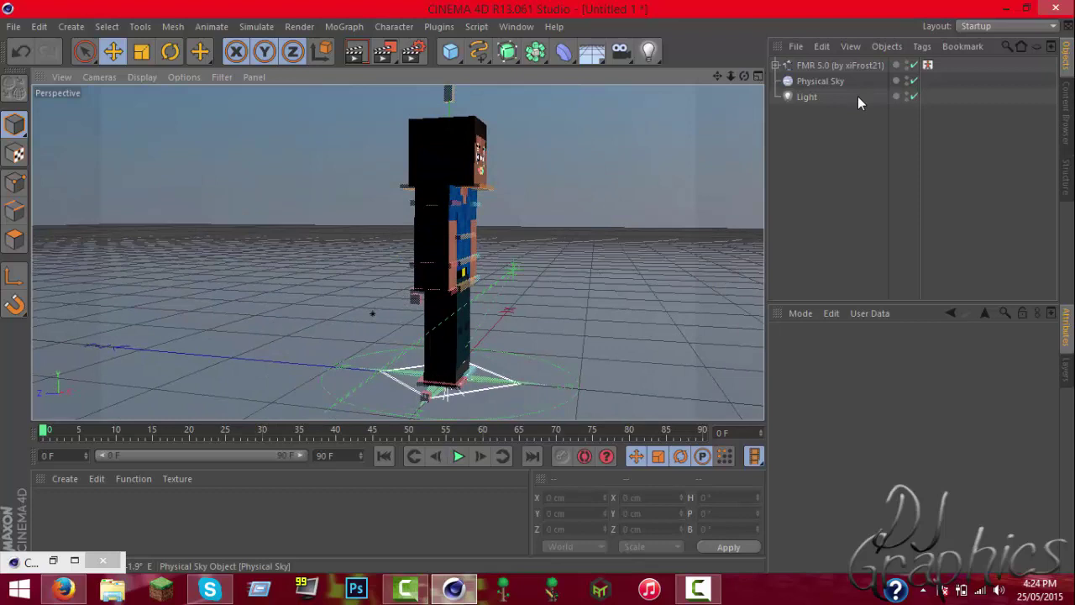
click(809, 97)
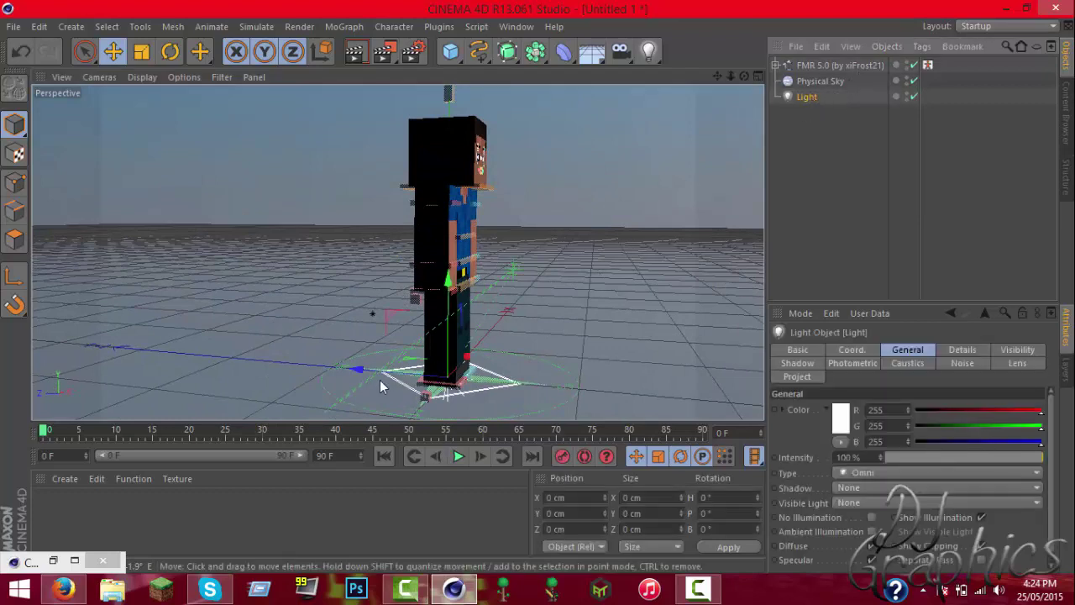
drag(380, 380, 315, 374)
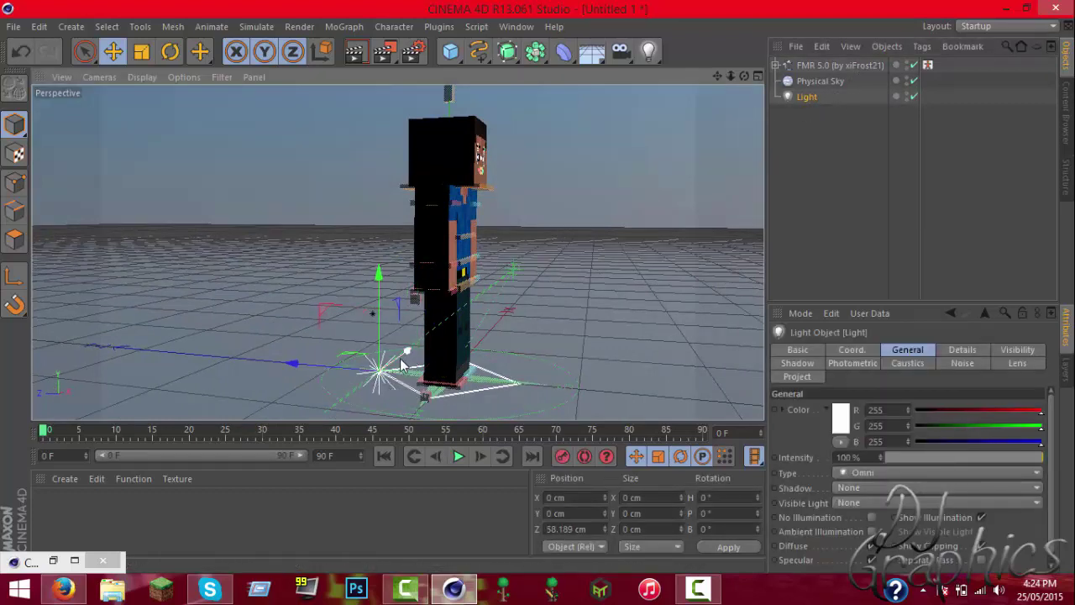
drag(406, 359, 359, 394)
Review the Minecraft render settings, including output size, depth of field, ambient occlusion and global illumination.
mouse_move(743, 76)
mouse_down()
mouse_move(728, 75)
mouse_move(762, 76)
mouse_up()
drag(717, 76, 718, 189)
drag(733, 76, 672, 77)
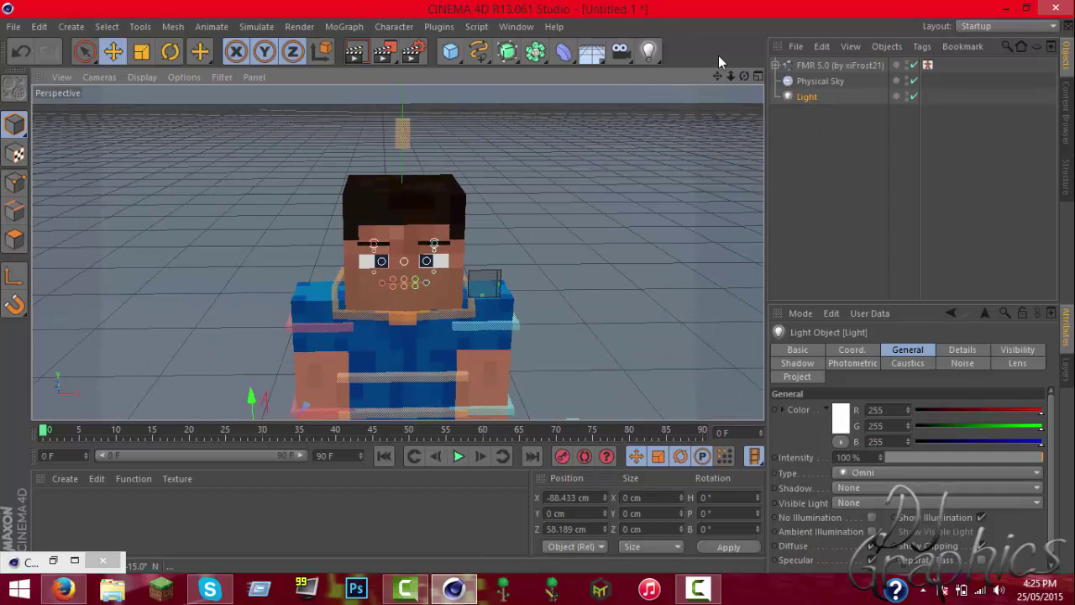
drag(743, 76, 694, 87)
click(382, 51)
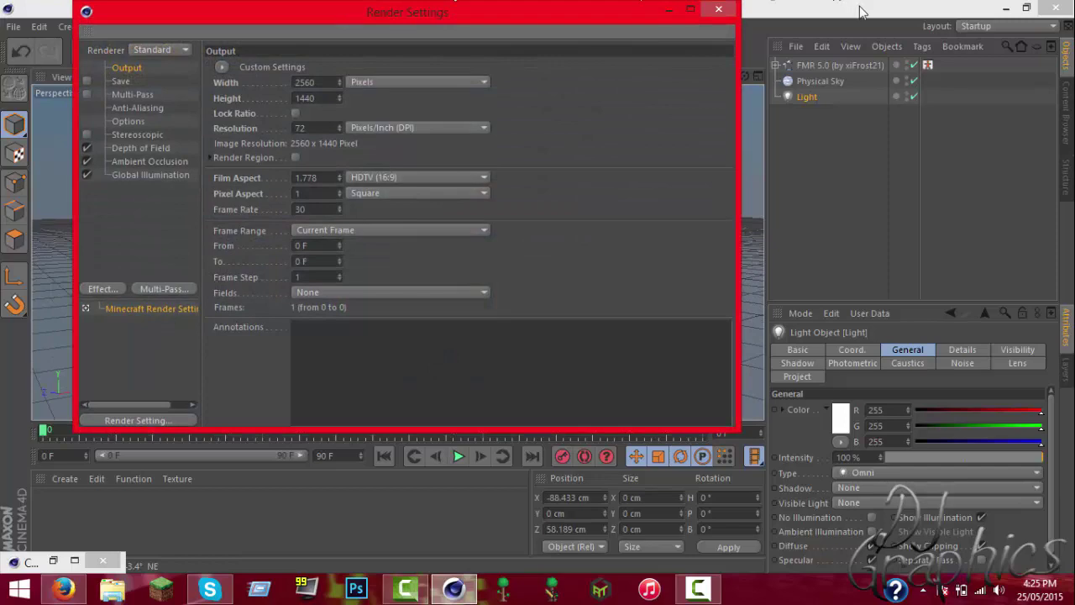
drag(157, 238, 201, 54)
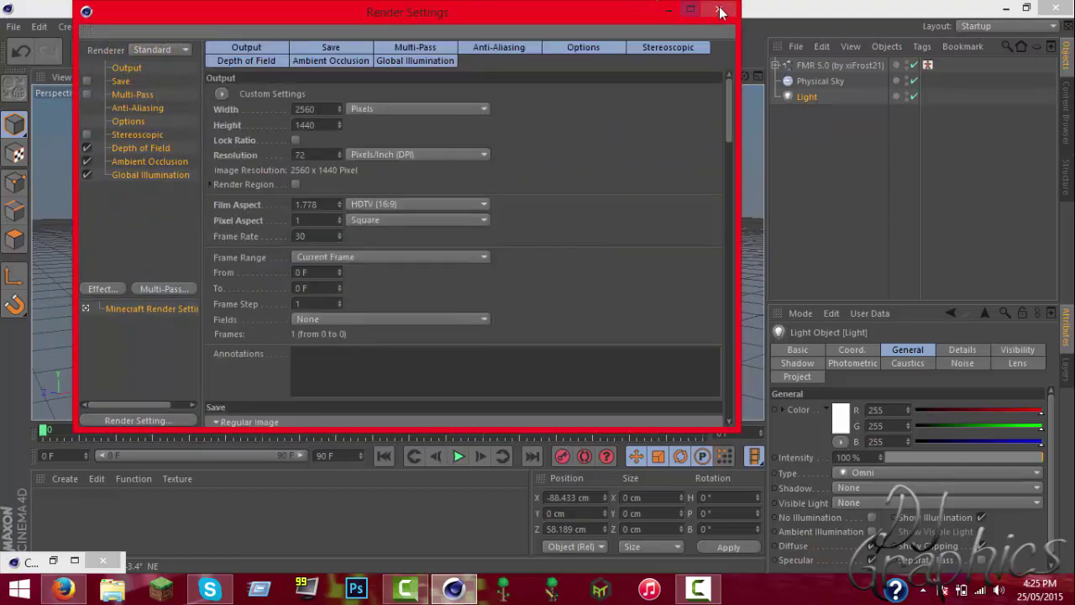
click(719, 9)
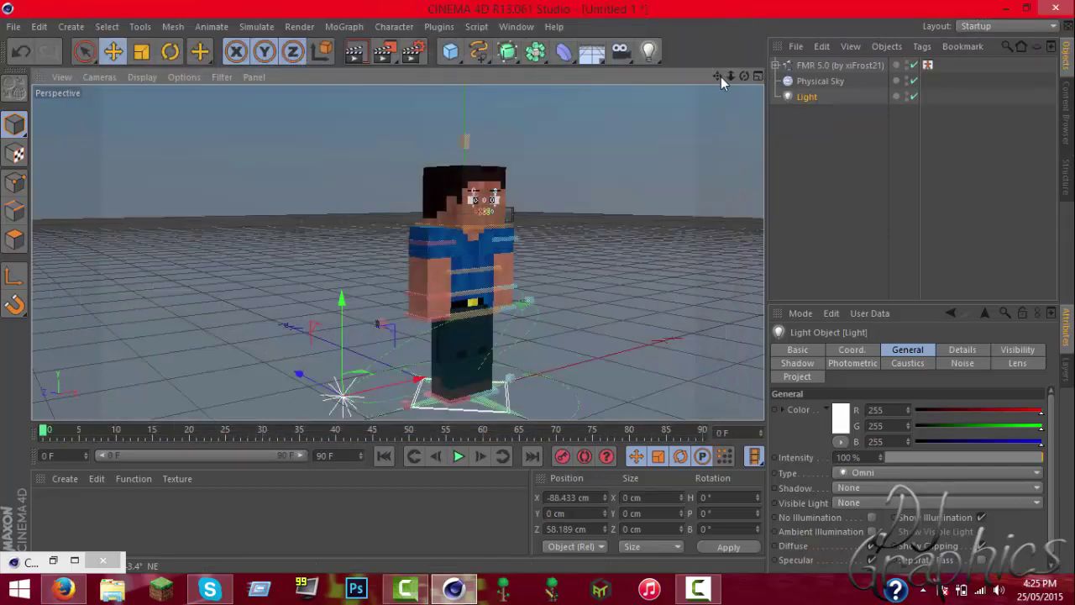
Delete the existing light from the scene.
drag(721, 77, 690, 132)
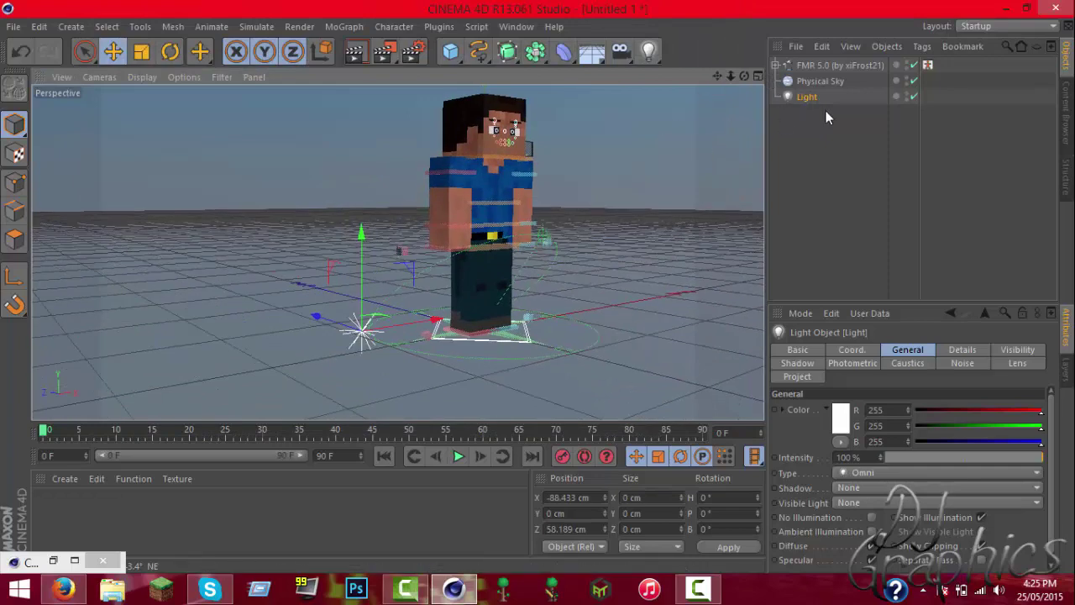
click(814, 95)
key(Delete)
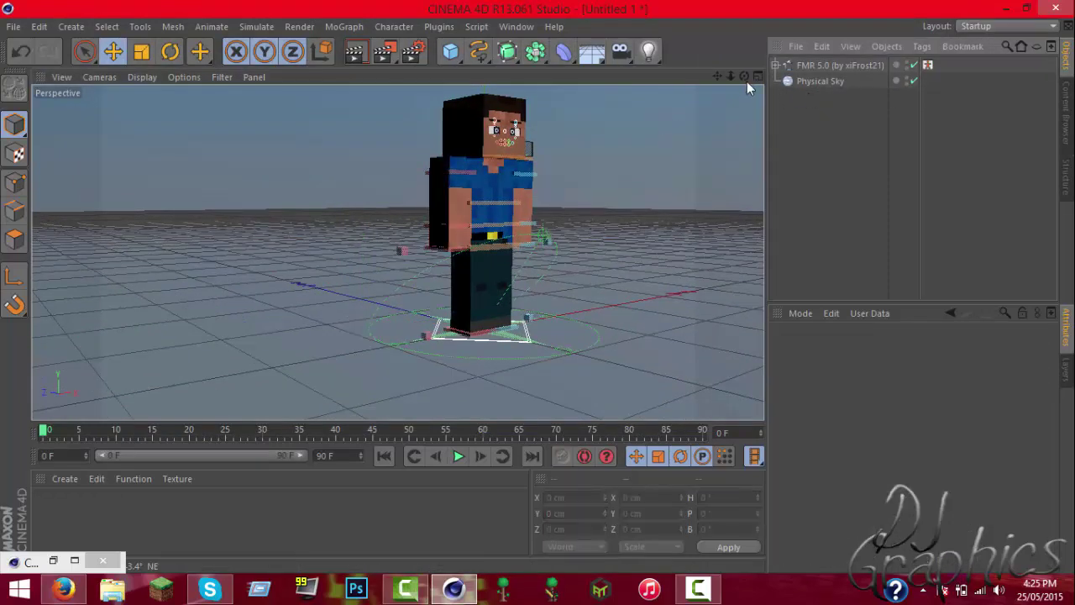
Add a new light and move it to about X -130 cm and Z 84 cm beside the character.
drag(744, 76, 672, 76)
click(648, 51)
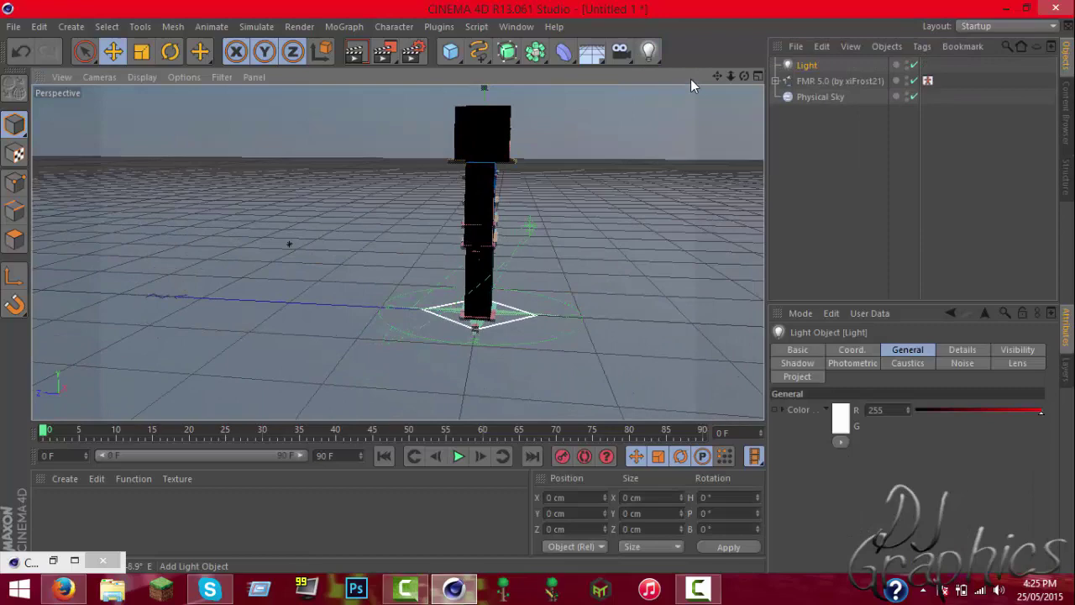
drag(415, 311, 384, 308)
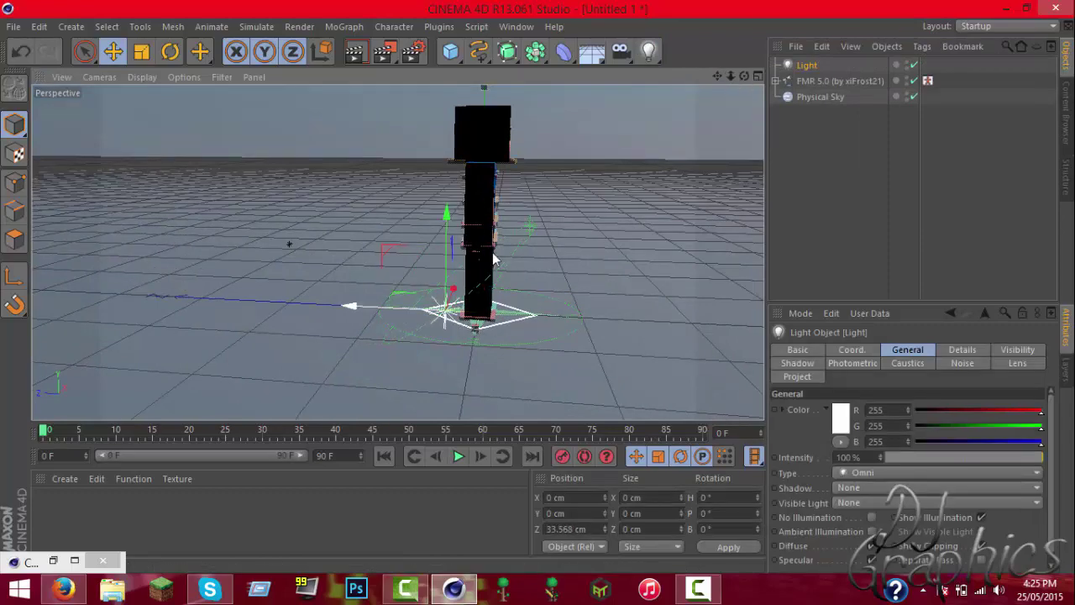
drag(744, 77, 400, 253)
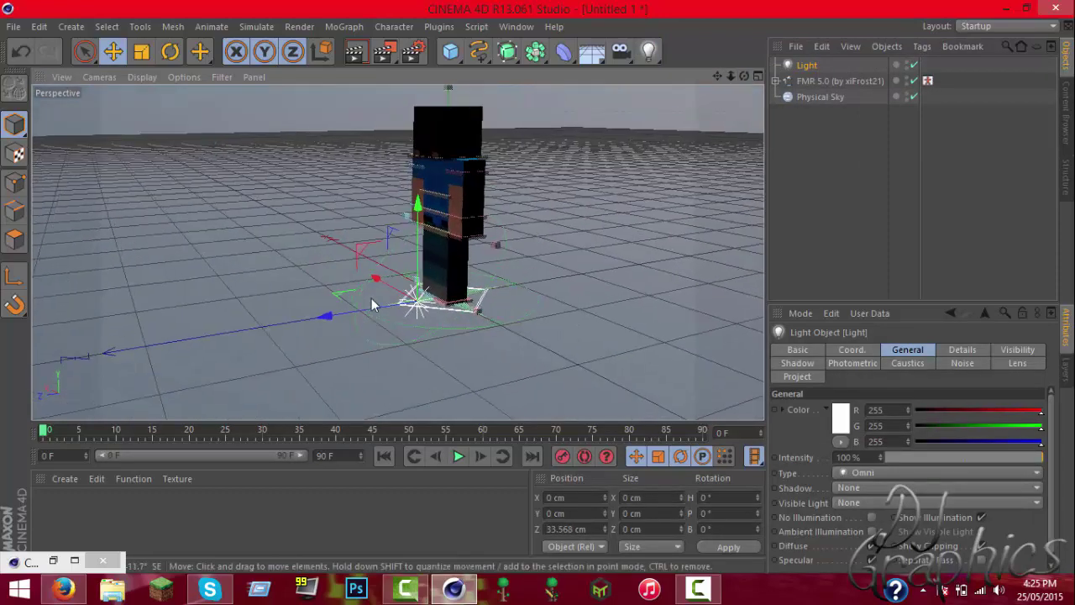
drag(372, 298, 419, 339)
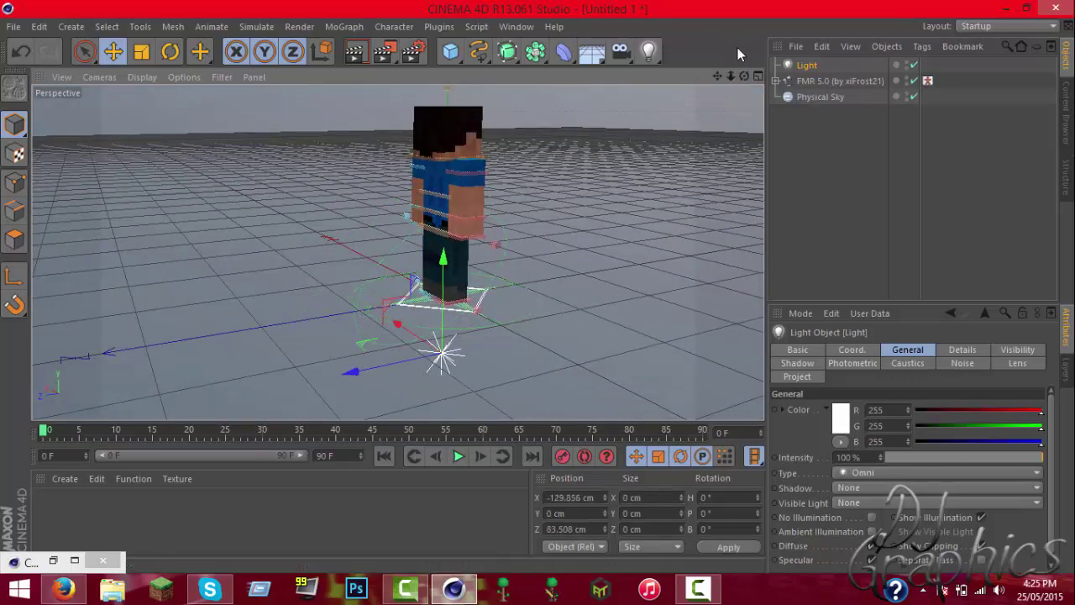
mouse_move(398, 250)
alt+mouse_down()
mouse_move(398, 291)
mouse_move(396, 249)
alt+mouse_up()
drag(730, 75, 738, 76)
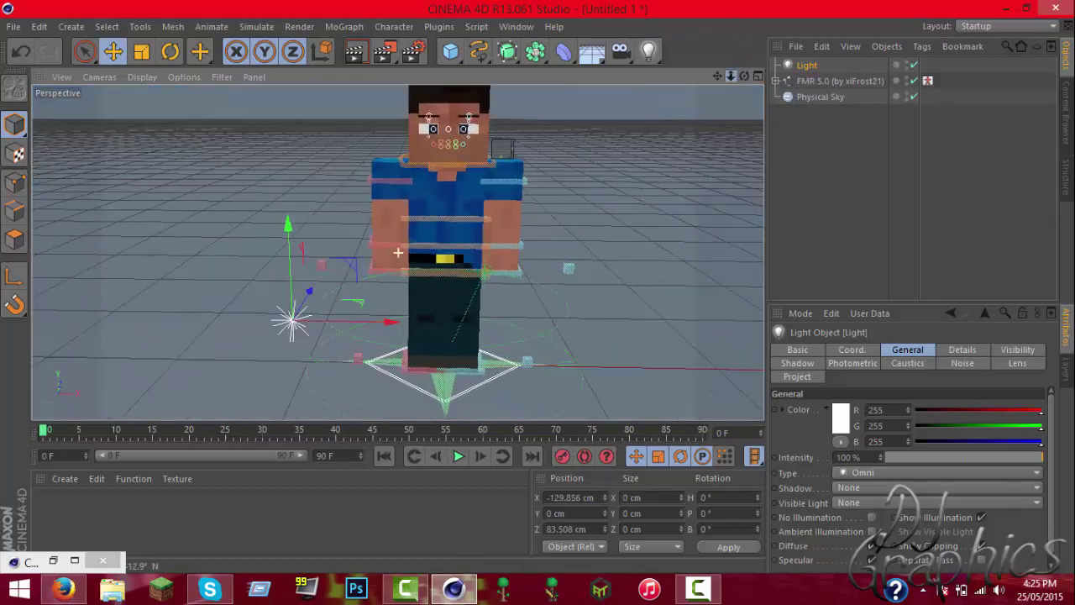
Select the FMR 5.0 rig in the scene and its 5.0_Body layer in the layer list.
click(1069, 378)
click(836, 81)
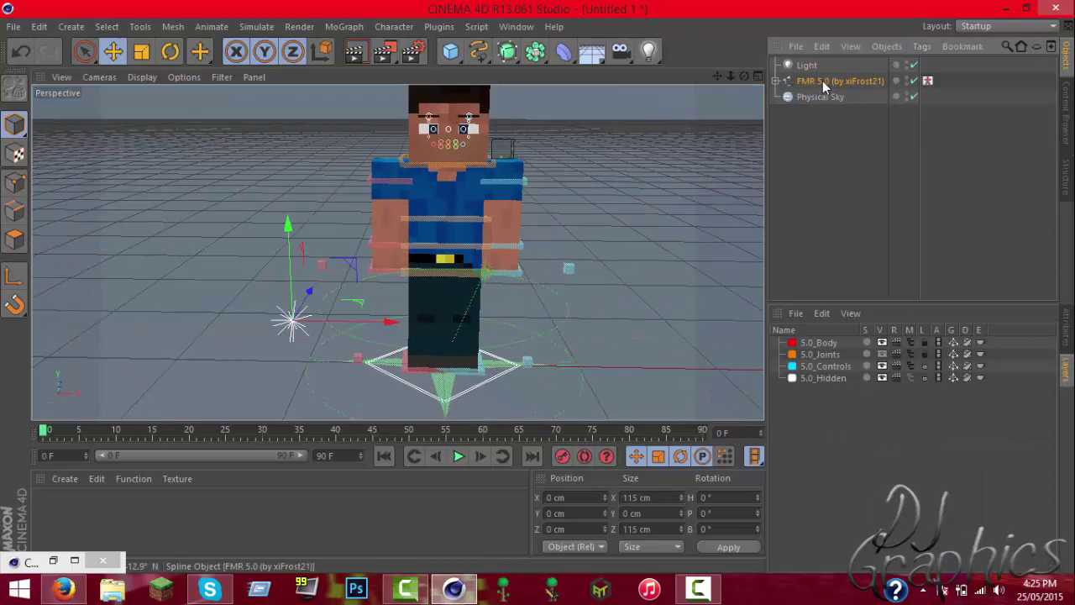
drag(717, 75, 692, 84)
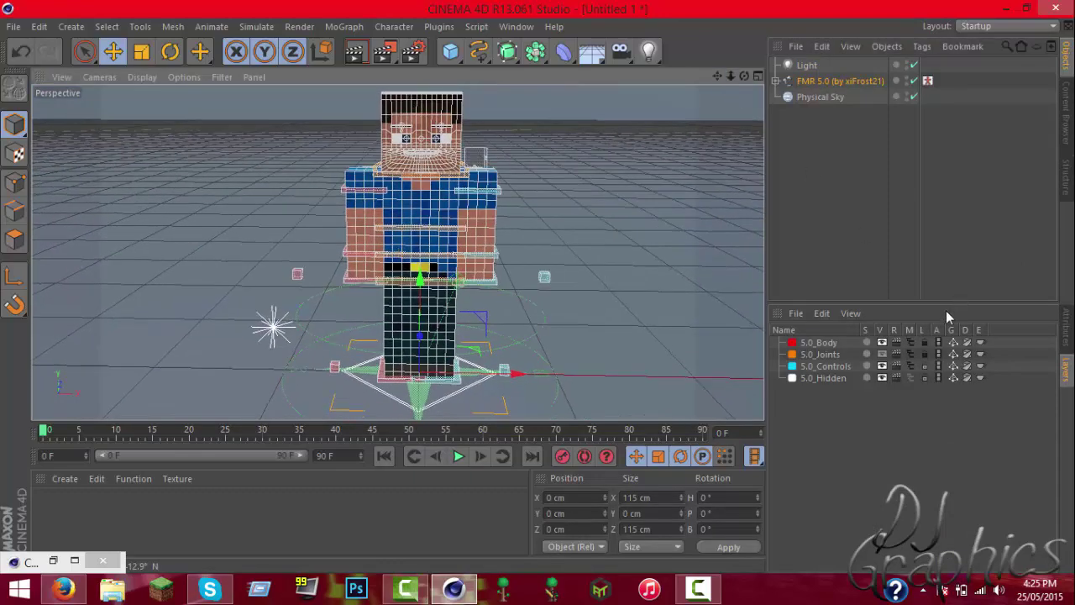
click(821, 344)
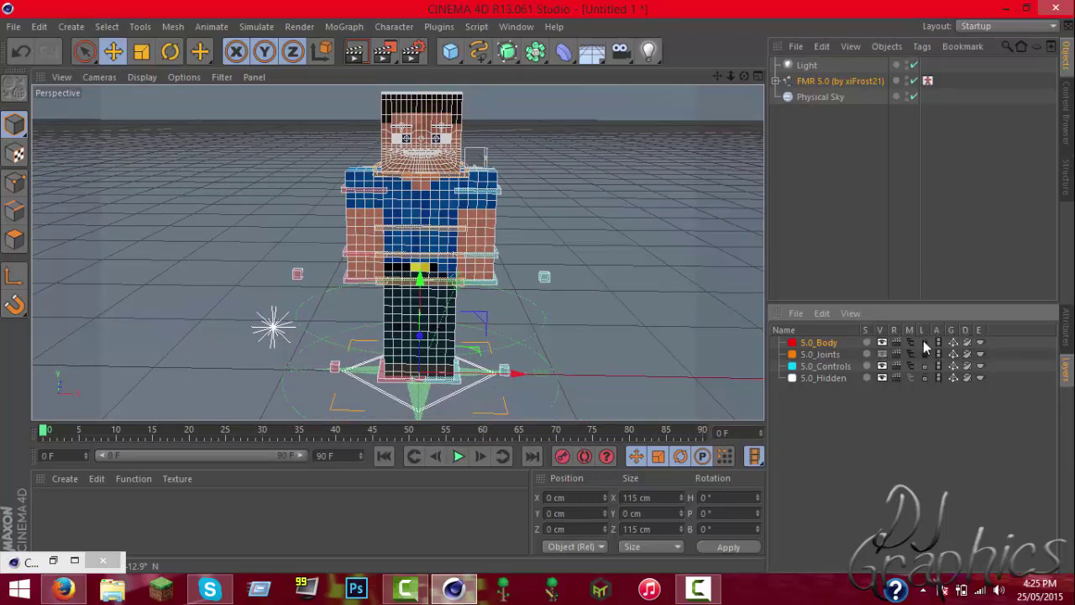
click(1066, 336)
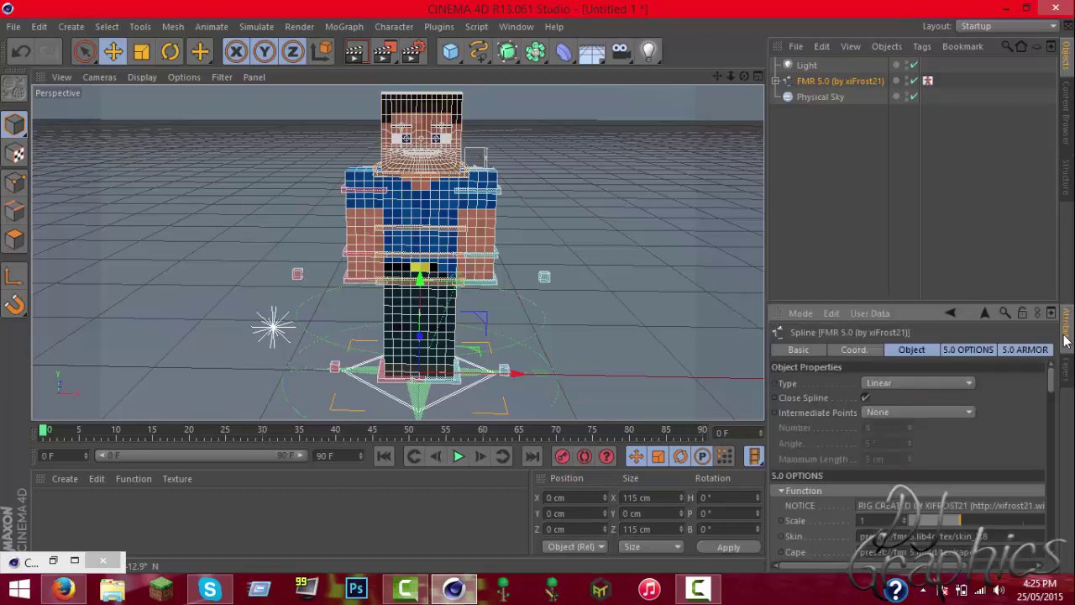
Expand the FMR 5.0 rig's Head group, select EXTRUDE_meshHead and make it visible in the editor.
click(777, 80)
click(783, 191)
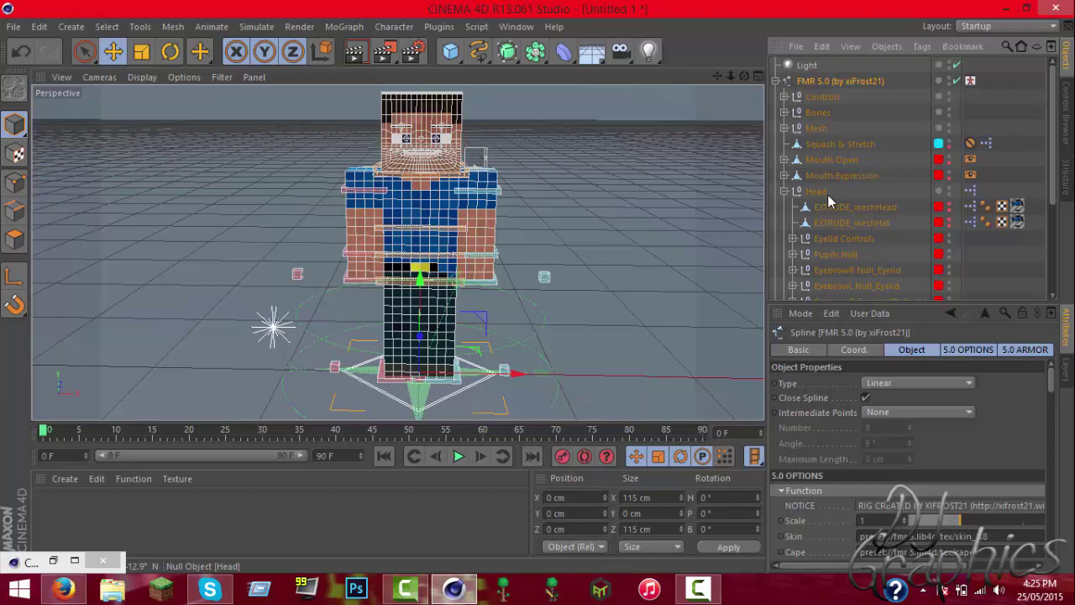
click(783, 192)
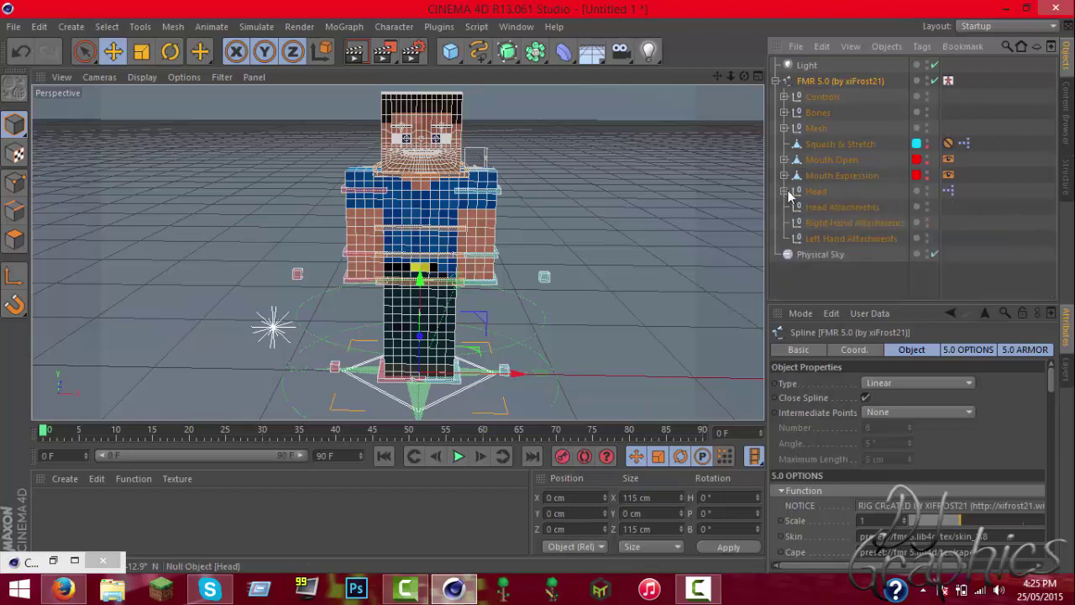
click(816, 192)
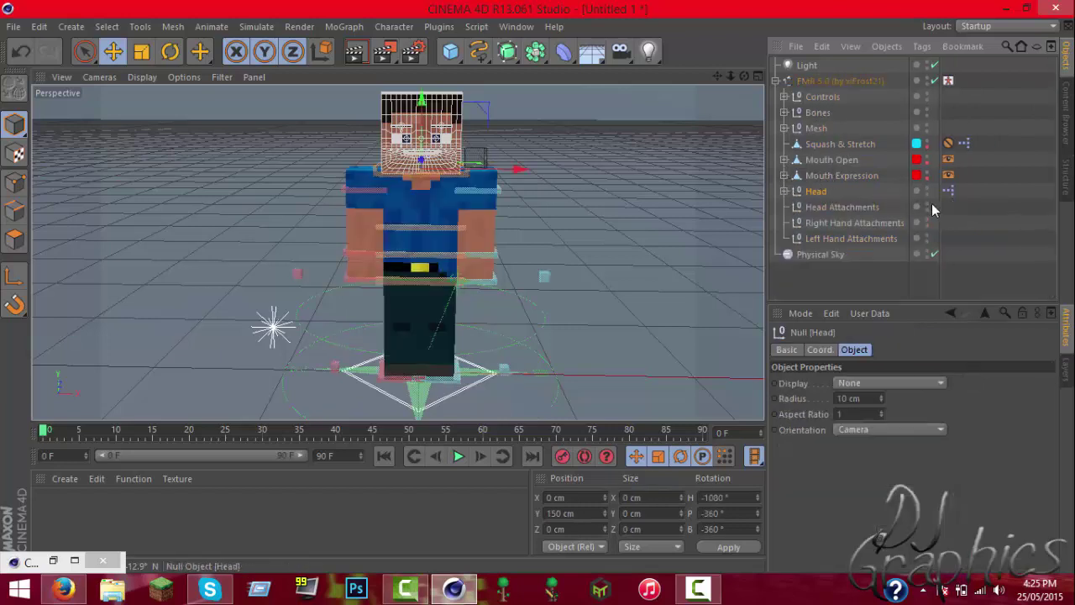
click(784, 192)
click(855, 206)
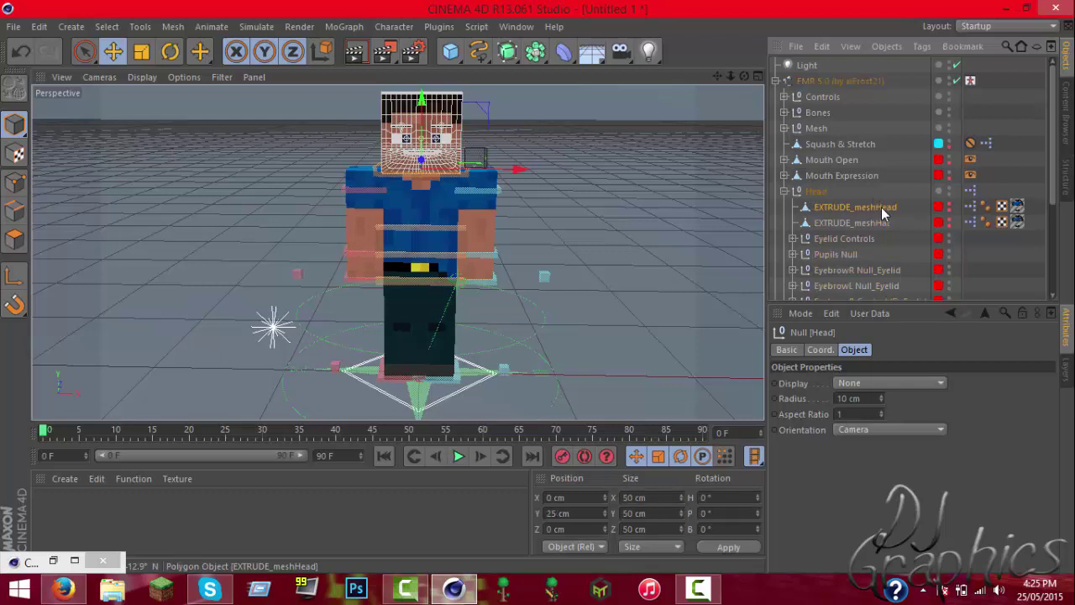
click(951, 205)
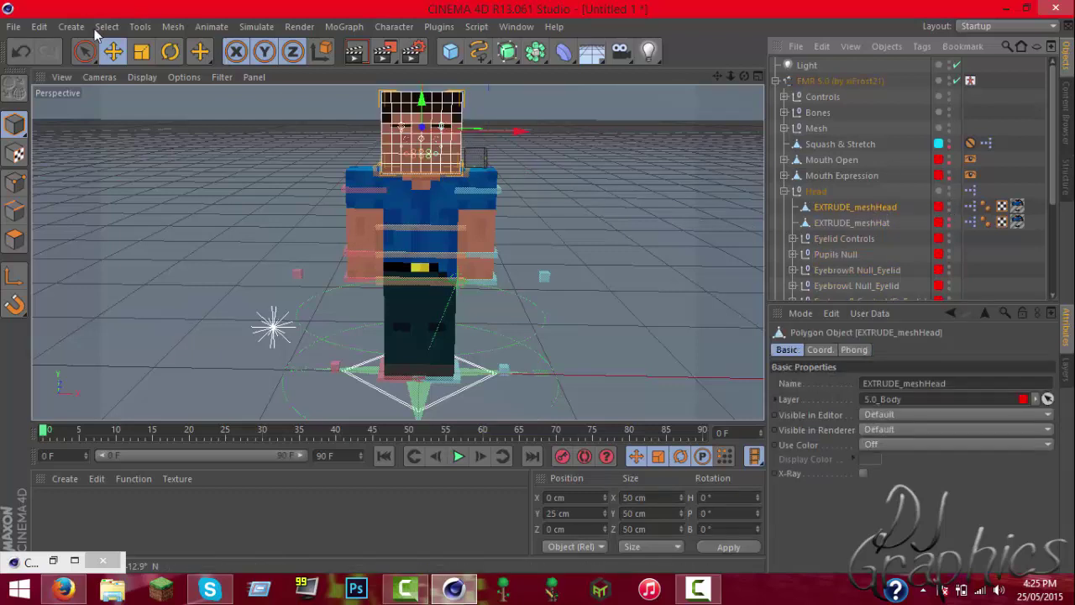
Activate the Live Selection tool for the character's head mesh.
scroll(424, 141, up, 2)
scroll(425, 141, up, 3)
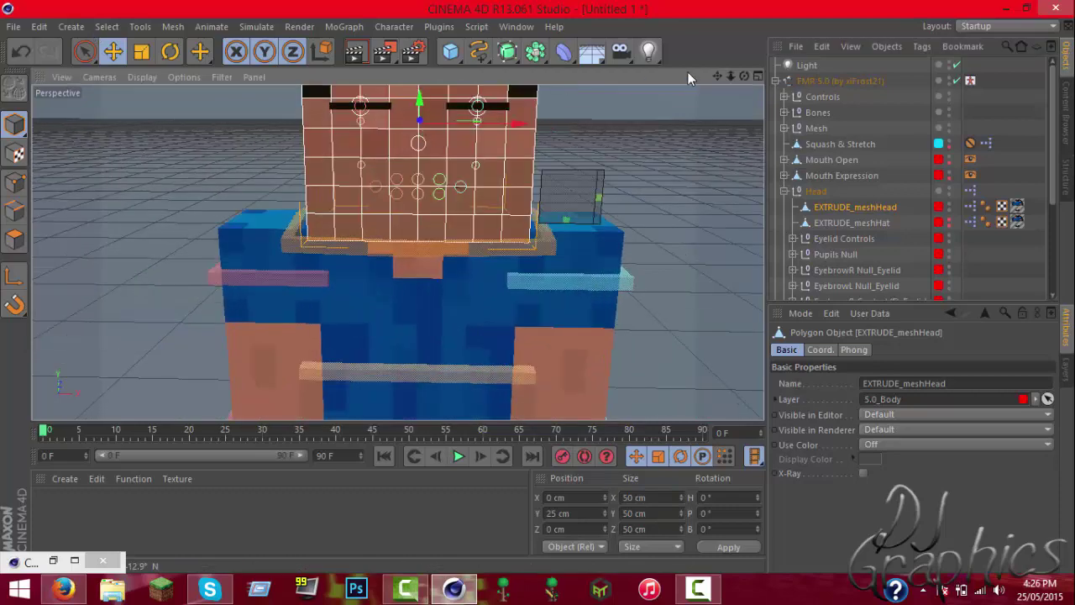
drag(717, 77, 719, 134)
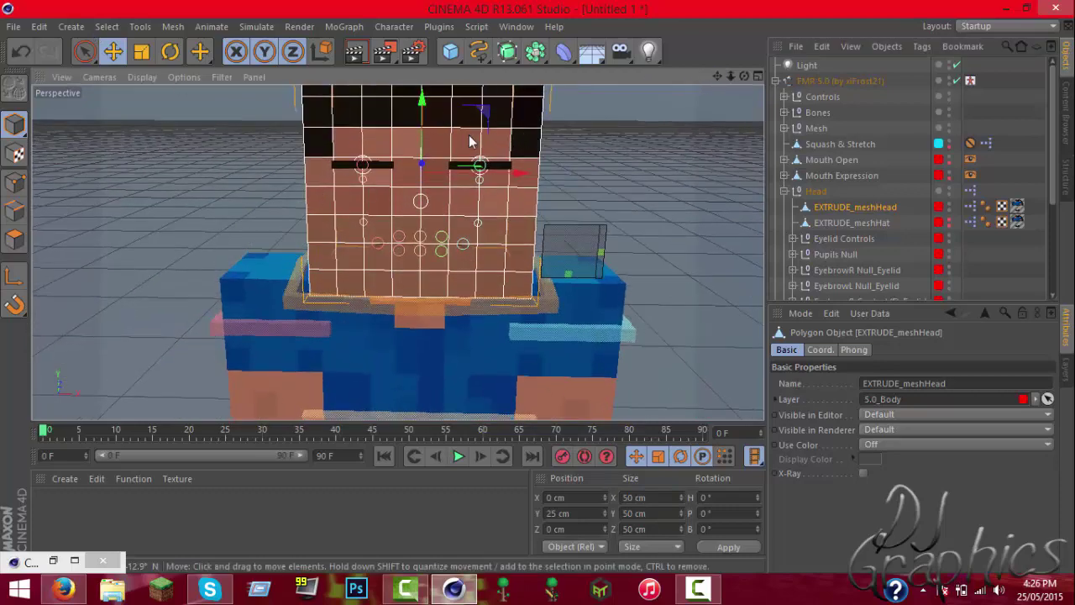
click(86, 53)
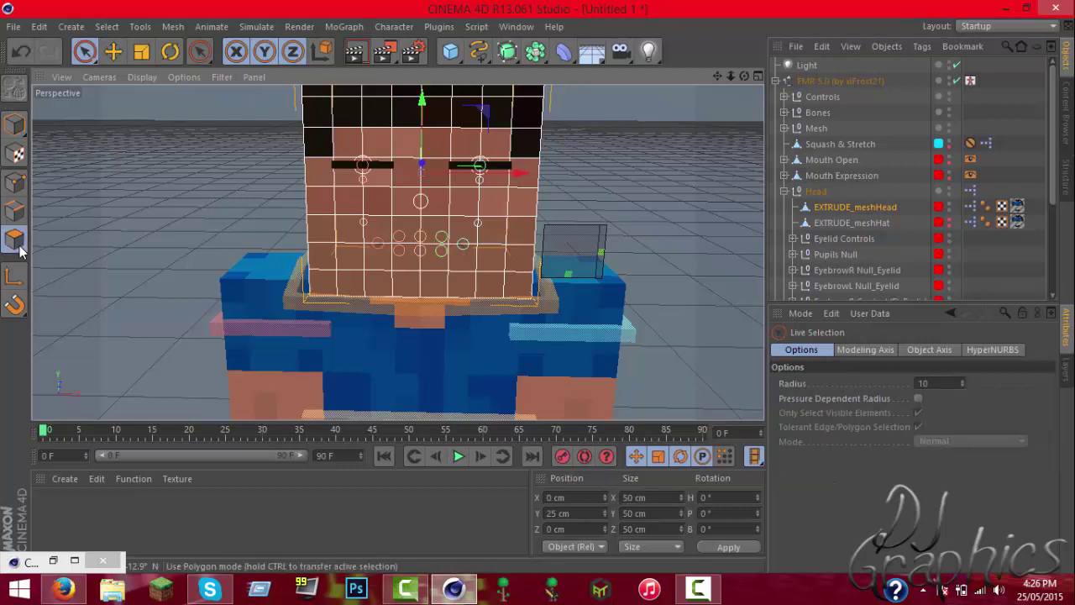
click(16, 212)
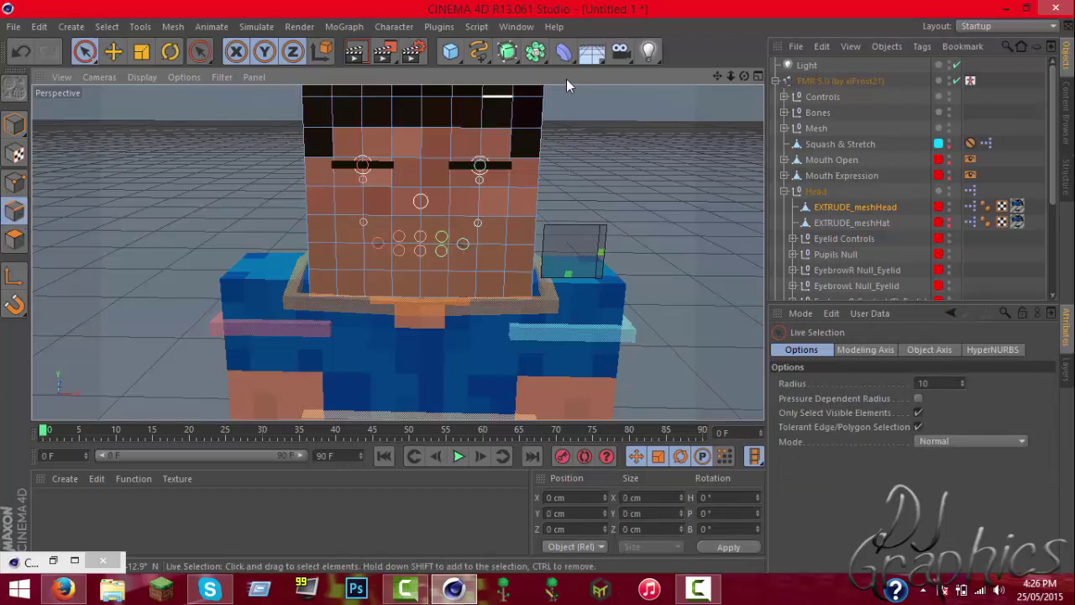
drag(717, 76, 744, 82)
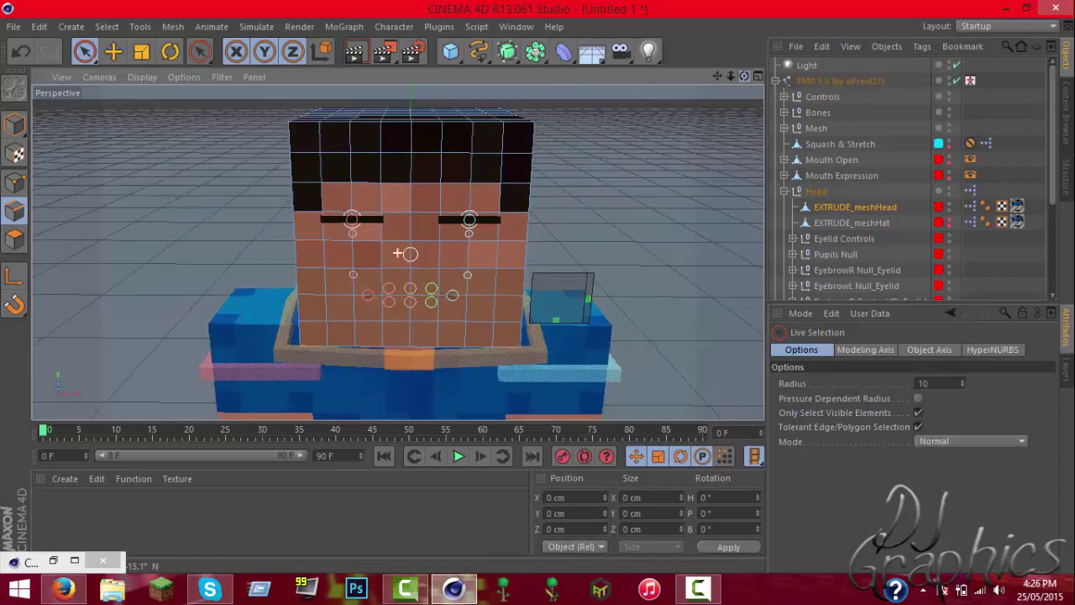
alt+drag(398, 252, 309, 166)
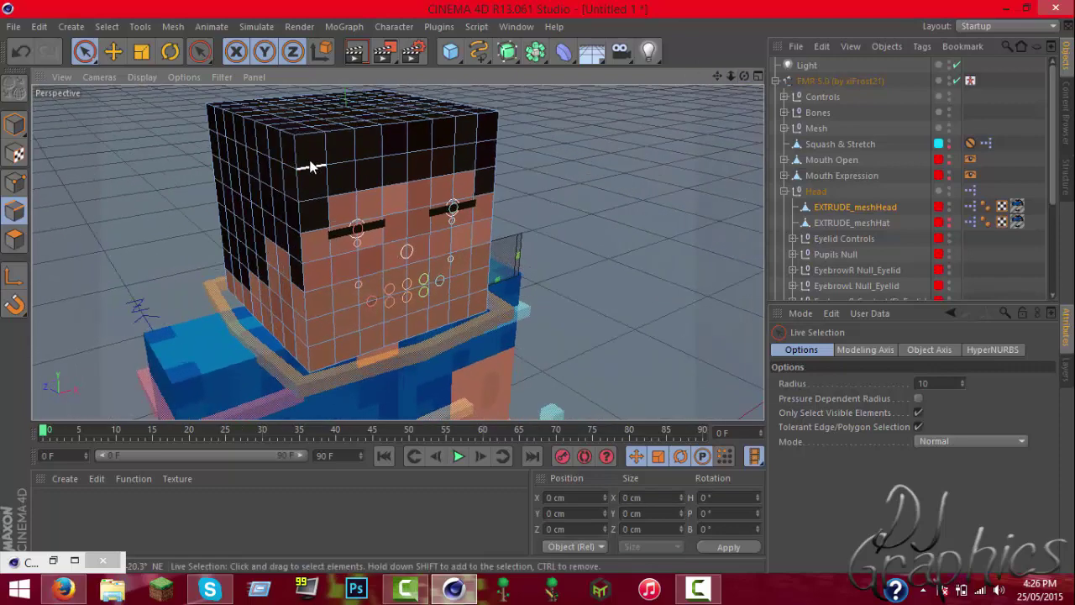
click(309, 167)
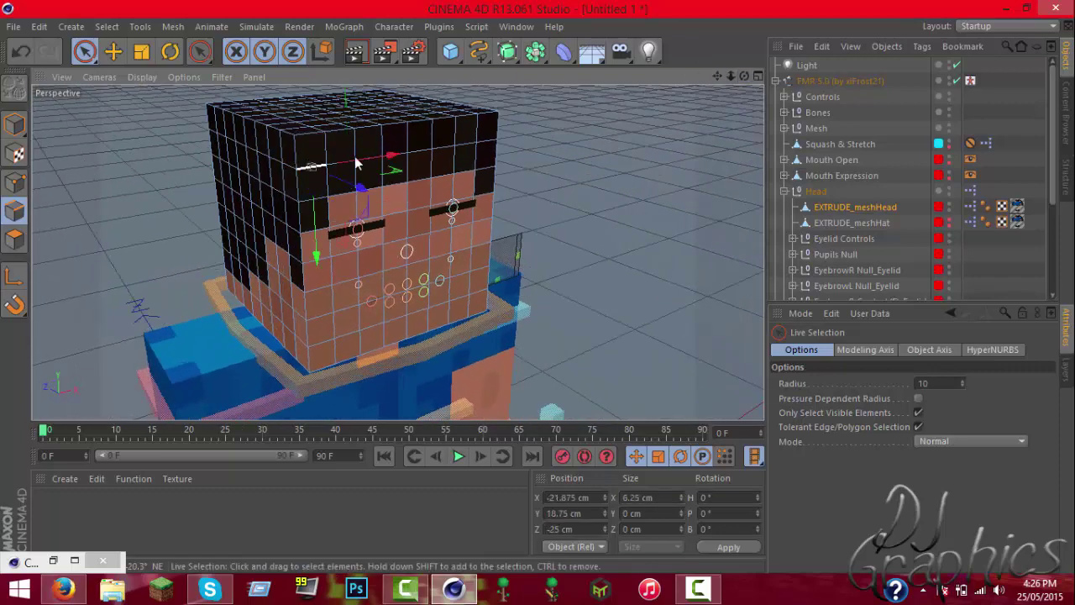
click(21, 190)
click(22, 149)
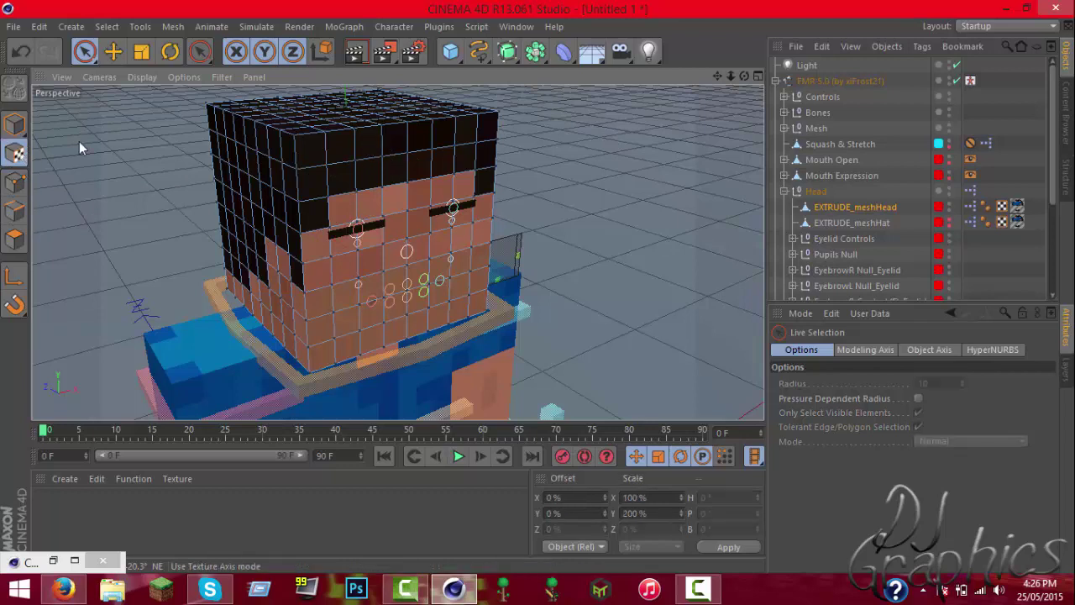
Switch the head mesh to polygon editing mode.
click(9, 236)
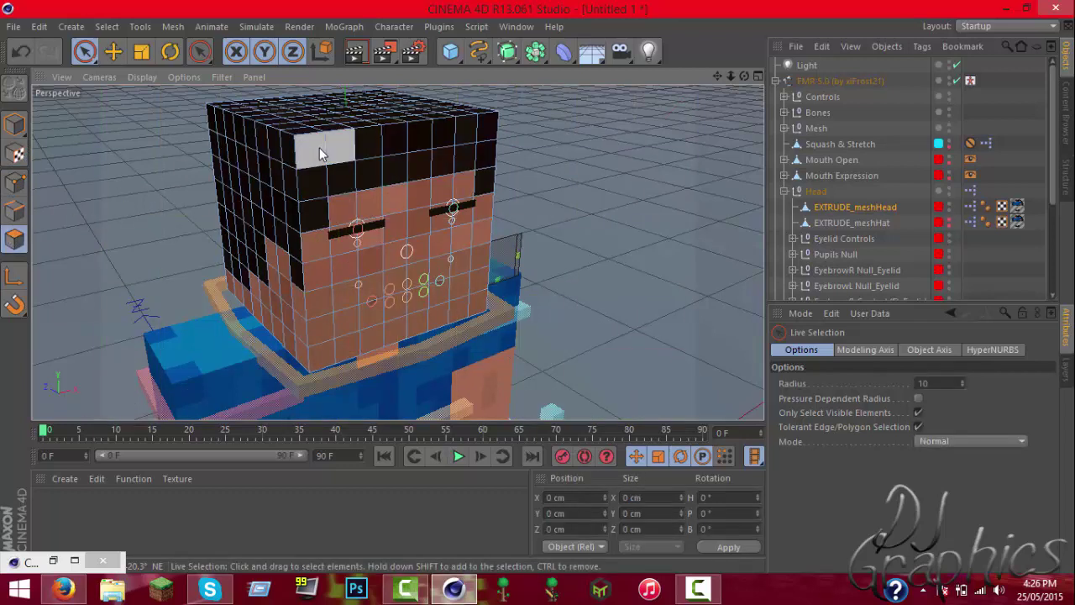
drag(324, 164, 490, 144)
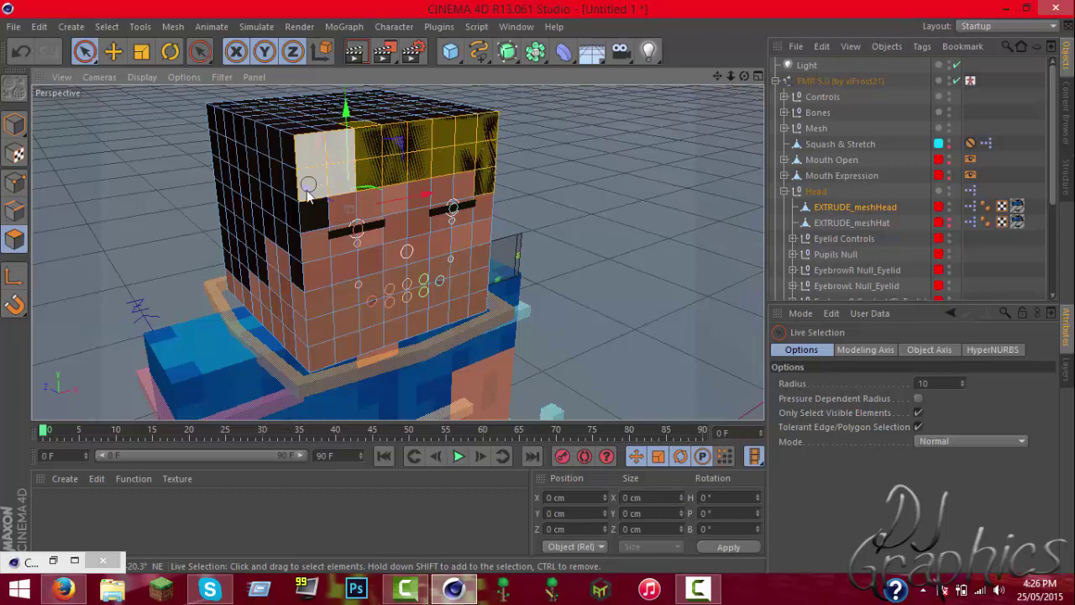
shift+drag(312, 204, 296, 198)
mouse_move(271, 163)
shift+mouse_down()
mouse_move(223, 122)
mouse_move(252, 105)
mouse_move(332, 94)
mouse_move(488, 112)
shift+mouse_up()
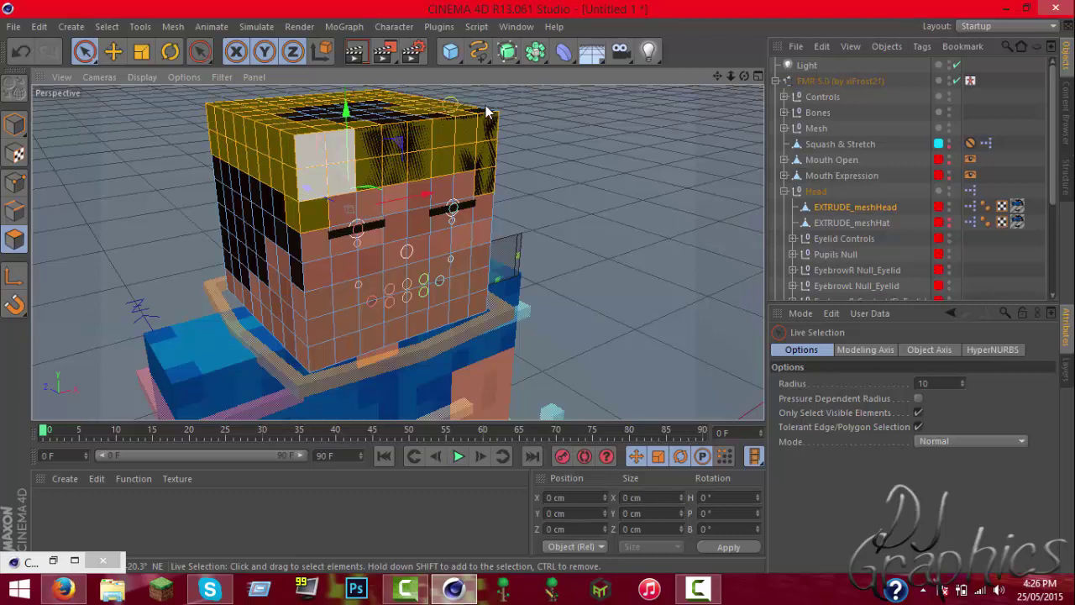
shift+drag(351, 117, 420, 126)
shift+drag(342, 107, 295, 210)
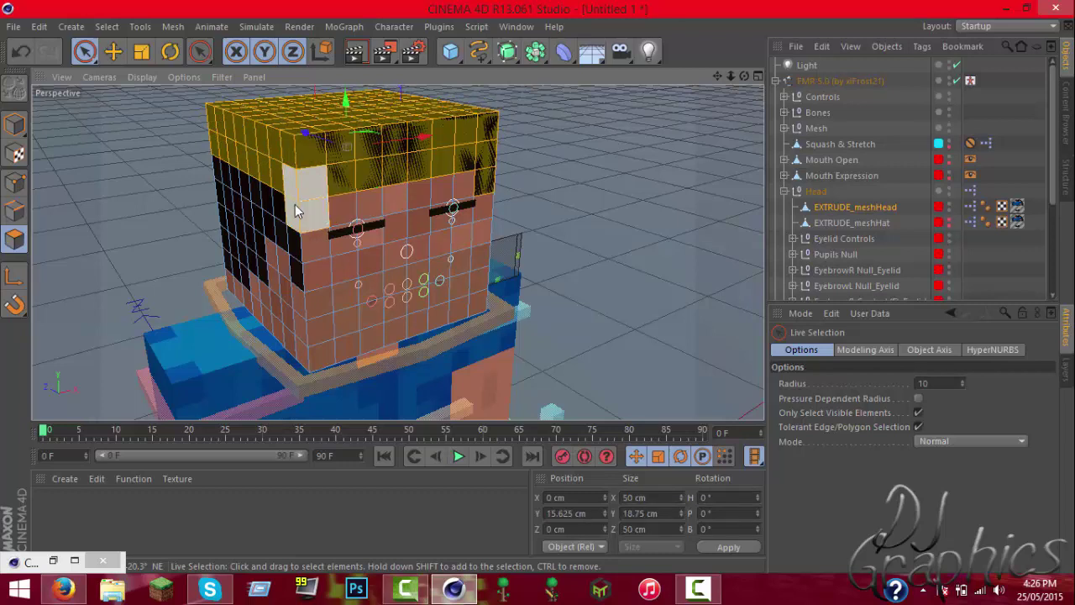
Select the dark hair polygons on the head's top, front fringe and the character's right side.
drag(226, 198, 217, 128)
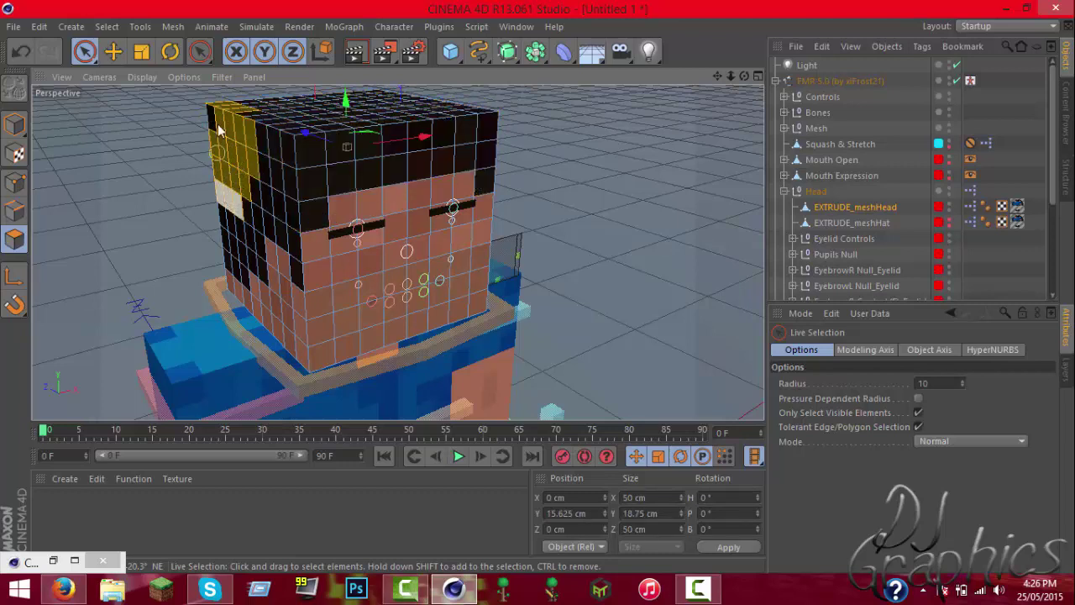
drag(243, 90, 336, 94)
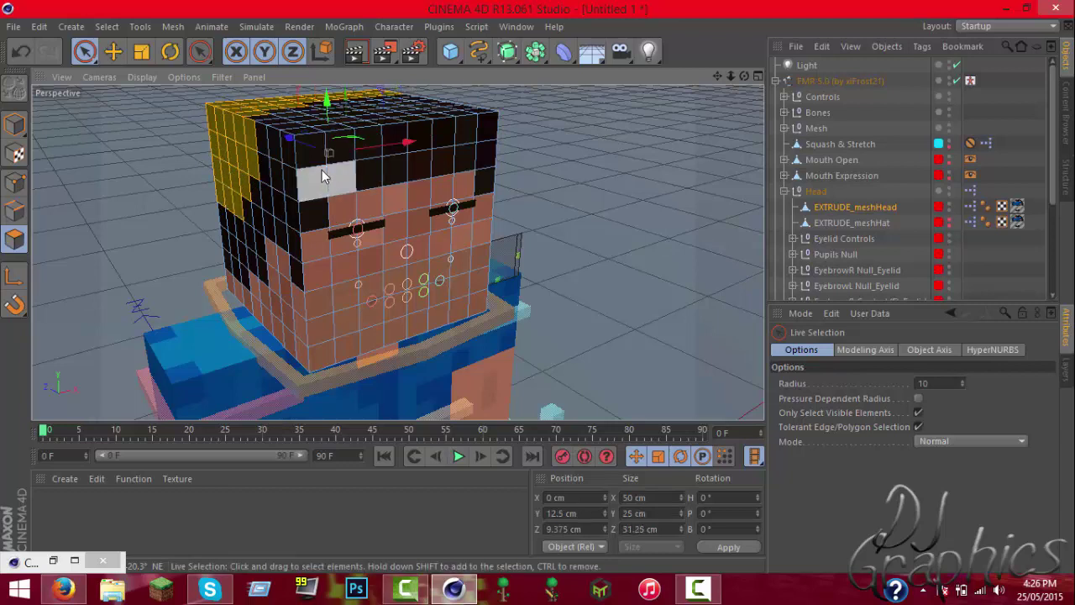
mouse_move(324, 167)
shift+mouse_down()
mouse_move(466, 147)
mouse_move(399, 152)
mouse_move(305, 198)
mouse_move(290, 227)
mouse_move(277, 148)
mouse_move(294, 126)
mouse_move(403, 106)
mouse_move(325, 130)
shift+mouse_up()
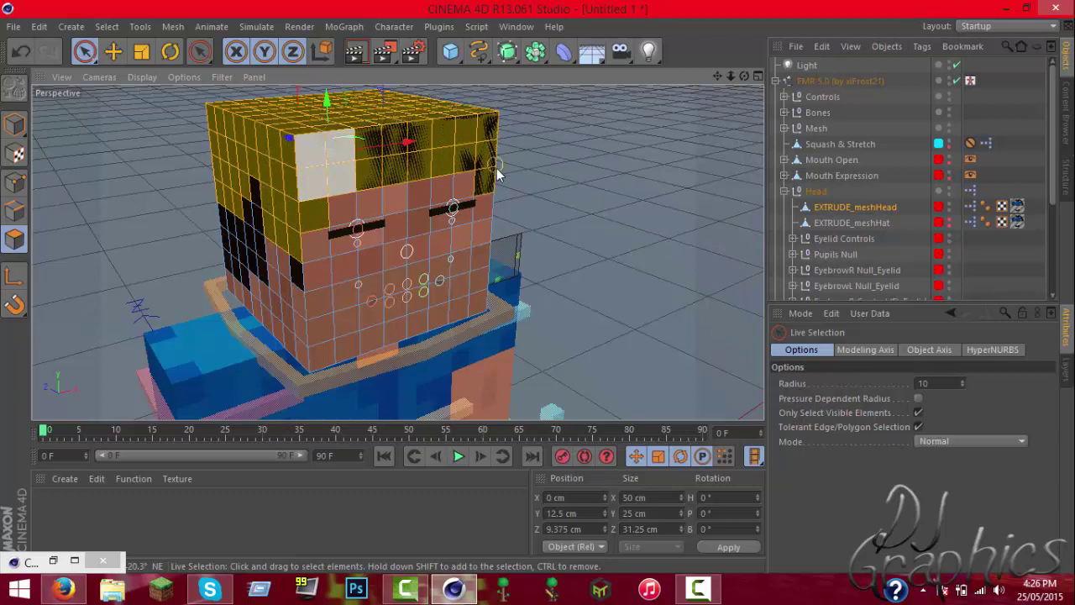
shift+drag(497, 171, 496, 167)
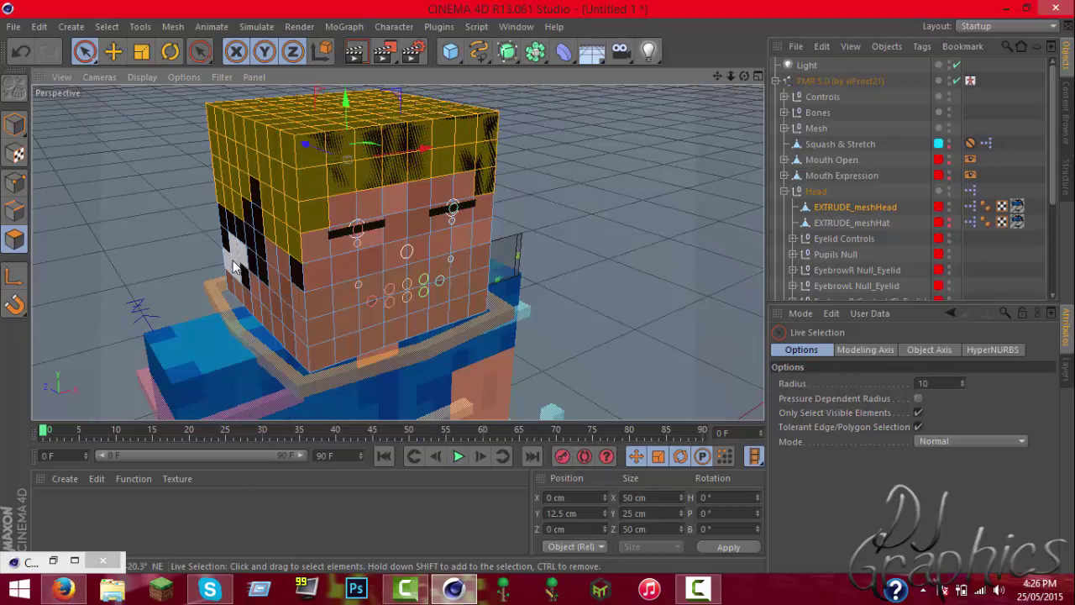
mouse_move(231, 258)
shift+mouse_down()
mouse_move(233, 221)
mouse_move(261, 209)
shift+mouse_up()
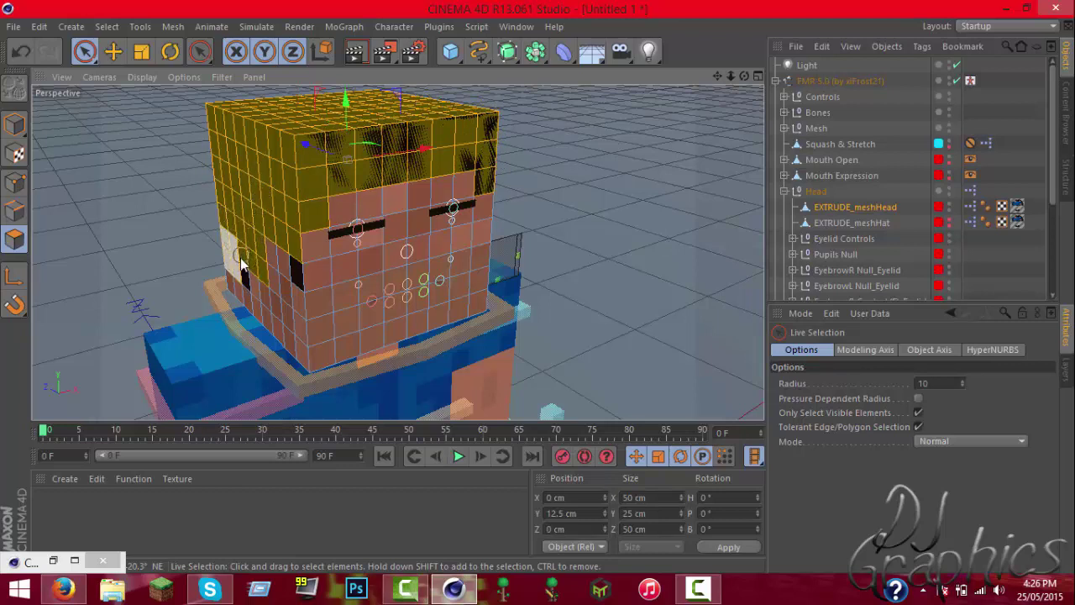
scroll(248, 237, up, 8)
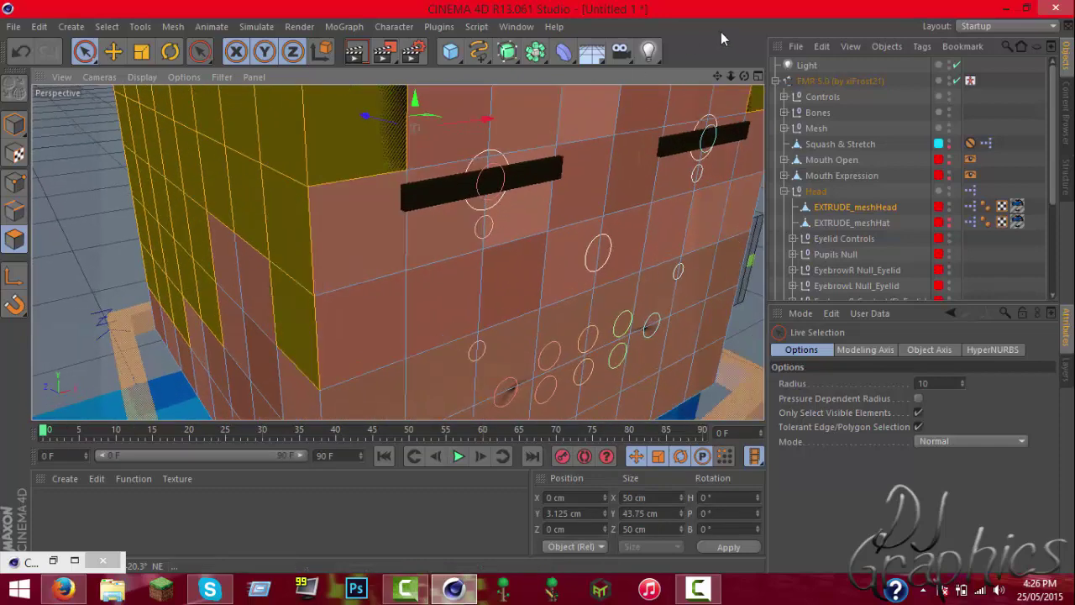
Add the hair polygons on the character's left side of the head to the selection.
drag(733, 76, 689, 0)
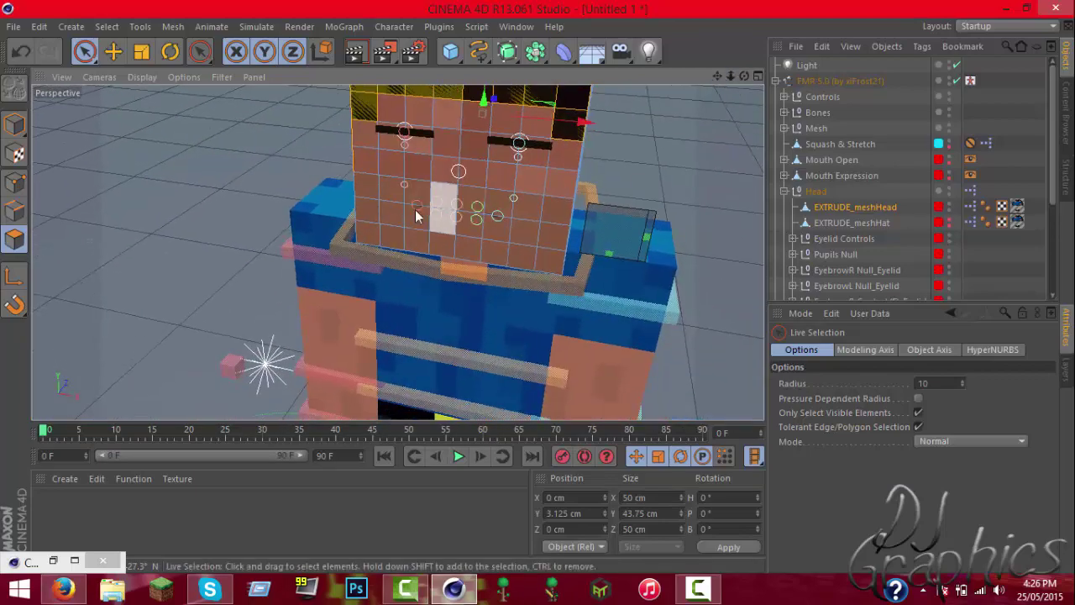
drag(746, 77, 733, 78)
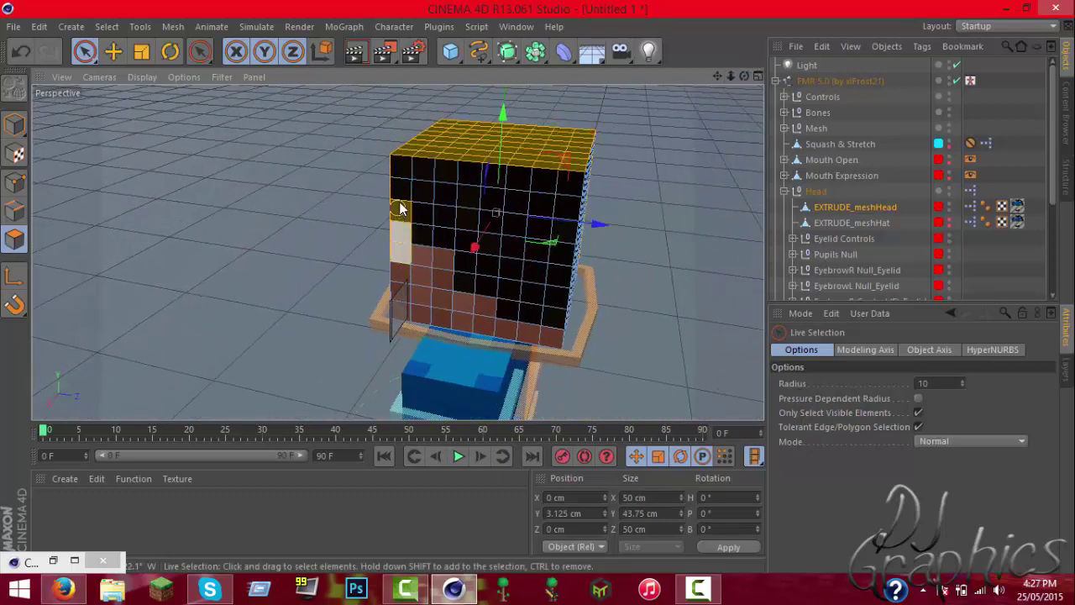
mouse_move(400, 209)
mouse_down()
mouse_move(420, 172)
mouse_move(508, 179)
mouse_move(432, 225)
mouse_move(480, 234)
mouse_move(483, 278)
mouse_move(558, 313)
mouse_up()
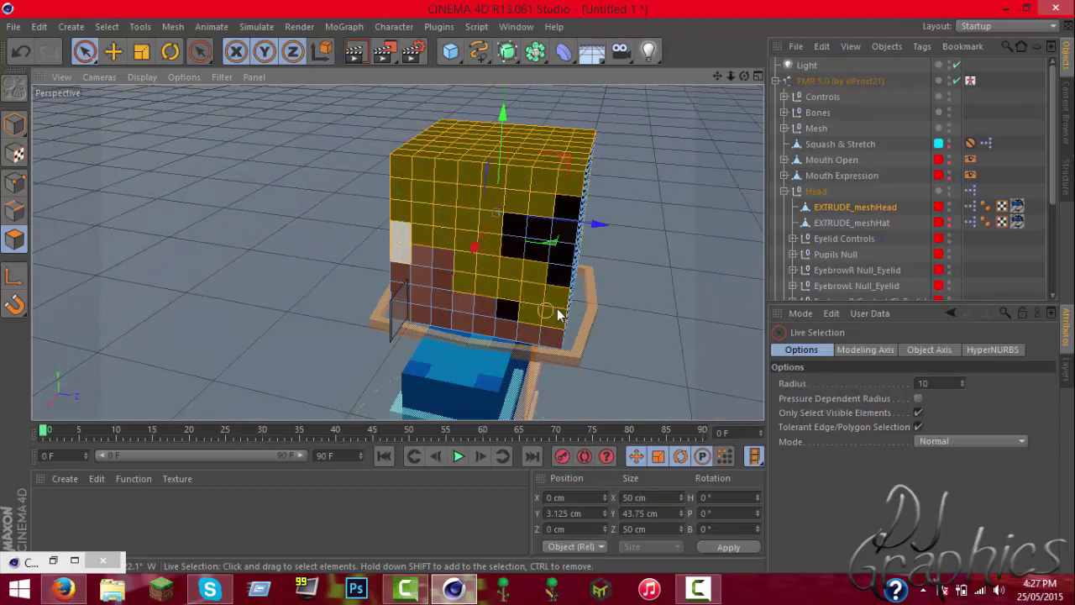
drag(533, 249, 565, 280)
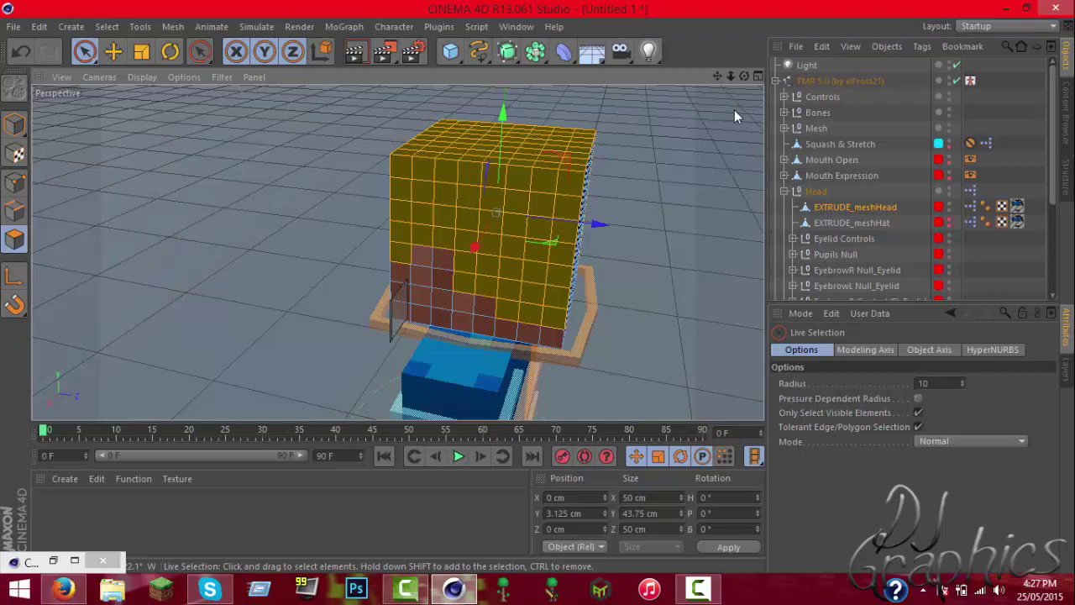
Add the hair polygons on the back of the head, down to the neckline, to the selection.
mouse_move(745, 76)
mouse_down()
mouse_move(397, 253)
mouse_move(382, 248)
mouse_up()
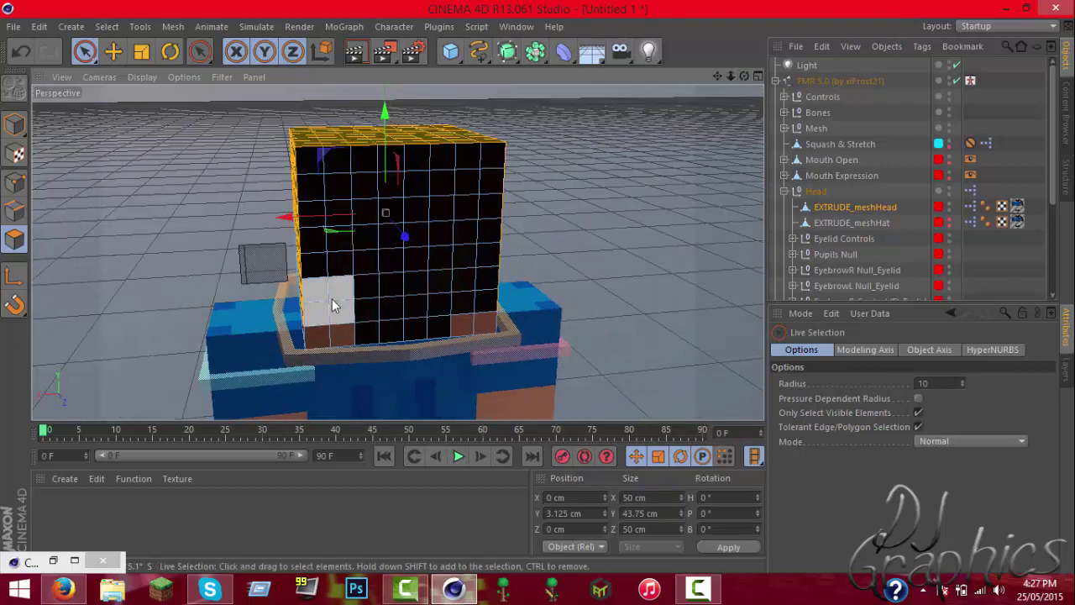
mouse_move(330, 300)
mouse_down()
mouse_move(477, 288)
mouse_move(470, 173)
mouse_move(304, 176)
mouse_move(312, 271)
mouse_move(348, 256)
mouse_up()
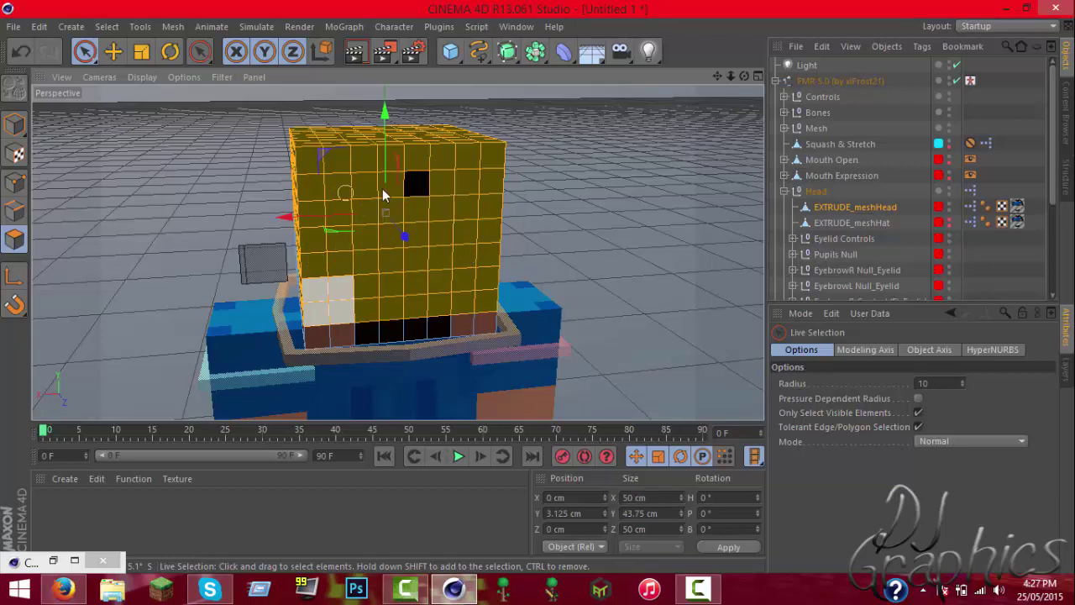
mouse_move(382, 194)
mouse_down()
mouse_move(425, 300)
mouse_move(373, 334)
mouse_move(425, 327)
mouse_move(368, 322)
mouse_up()
mouse_move(744, 77)
mouse_down()
mouse_move(397, 253)
mouse_move(739, 79)
mouse_move(617, 115)
mouse_up()
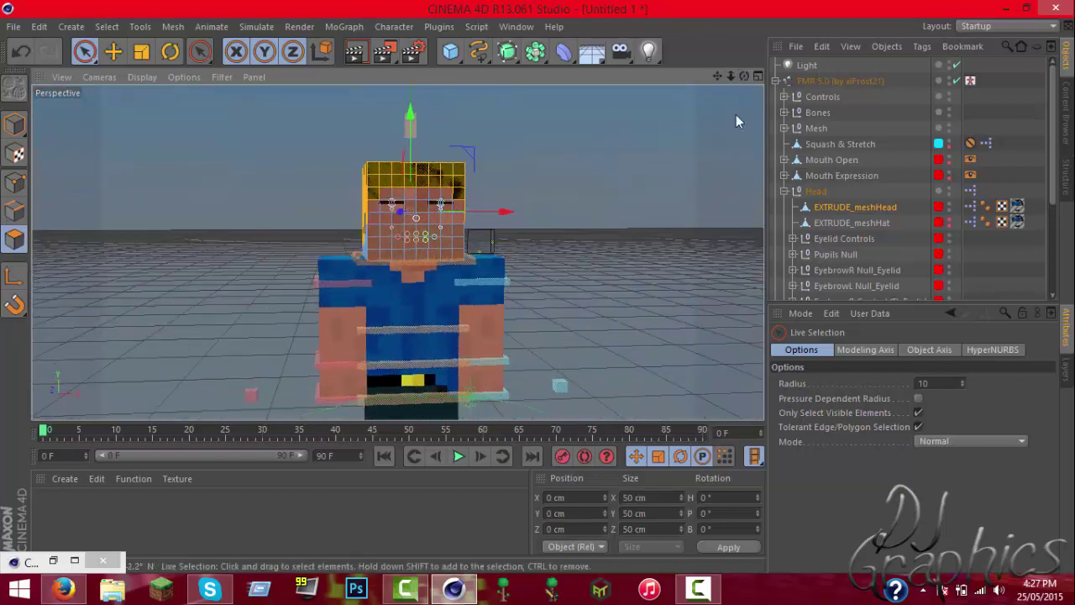
drag(744, 77, 676, 63)
drag(398, 252, 586, 216)
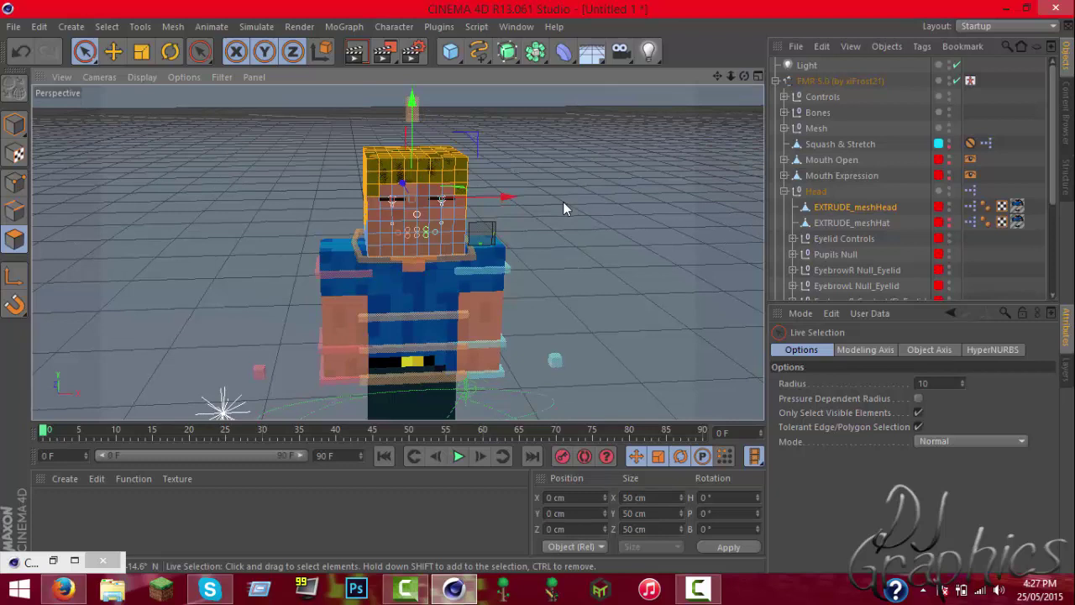
Activate the Extrude tool for the selected hair polygons and review its option, tool and snap settings.
right_click(200, 56)
click(194, 54)
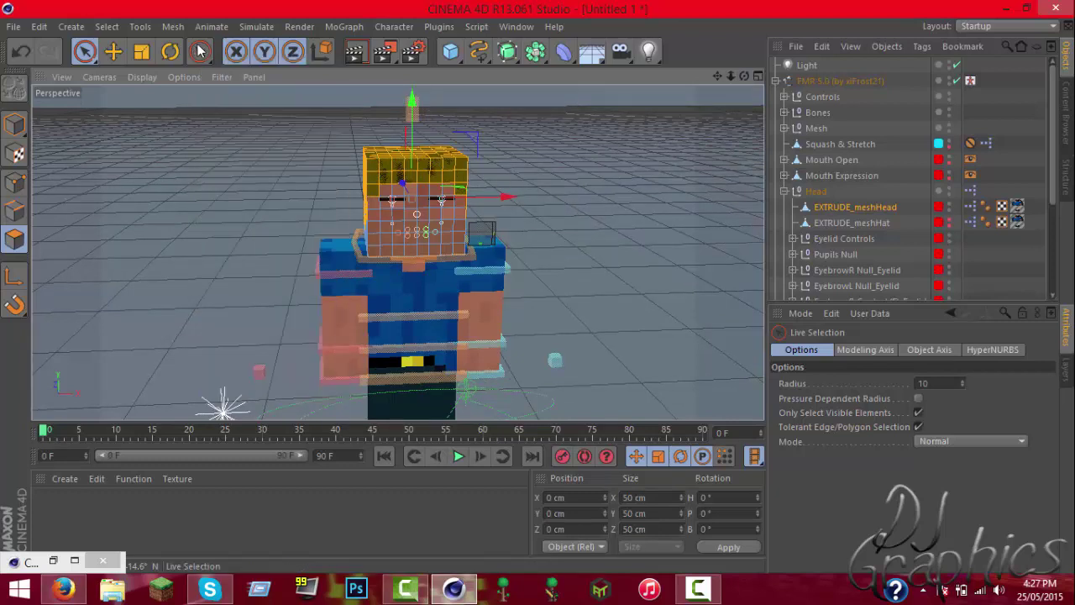
key(d)
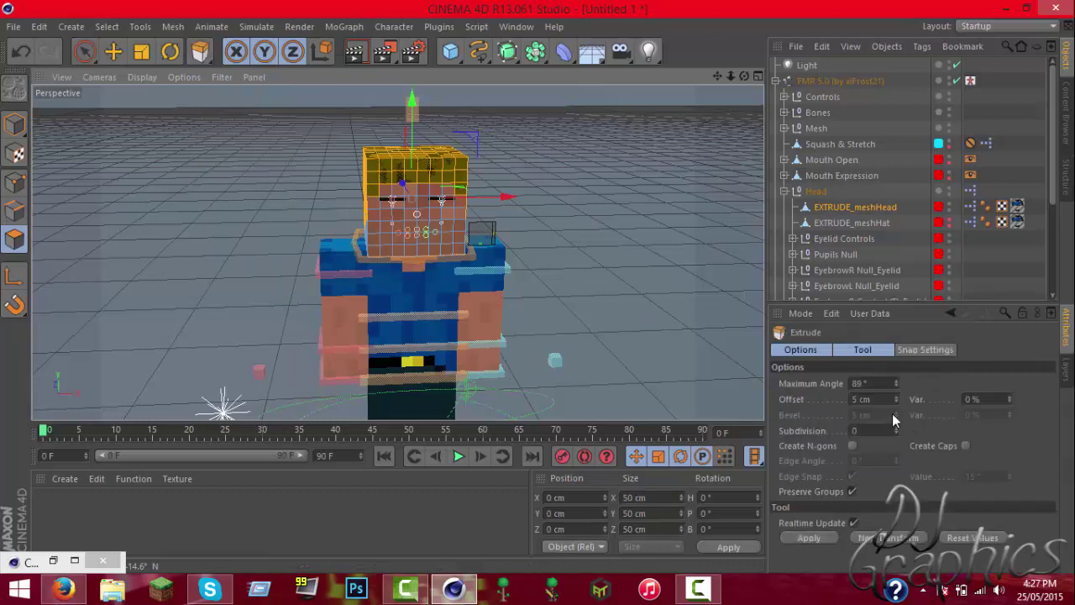
click(802, 352)
click(857, 350)
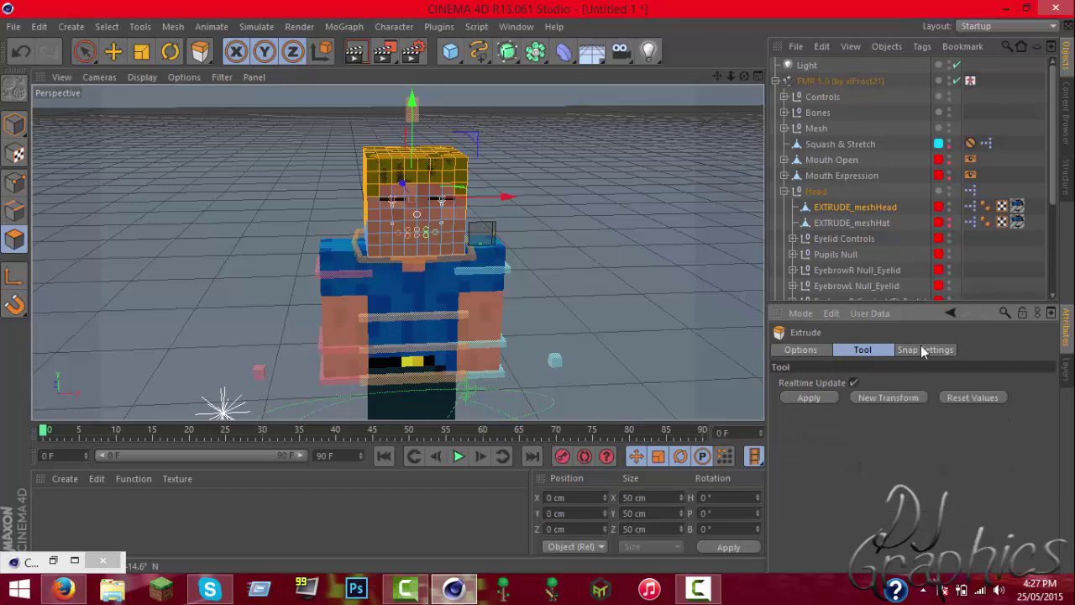
click(919, 351)
click(830, 351)
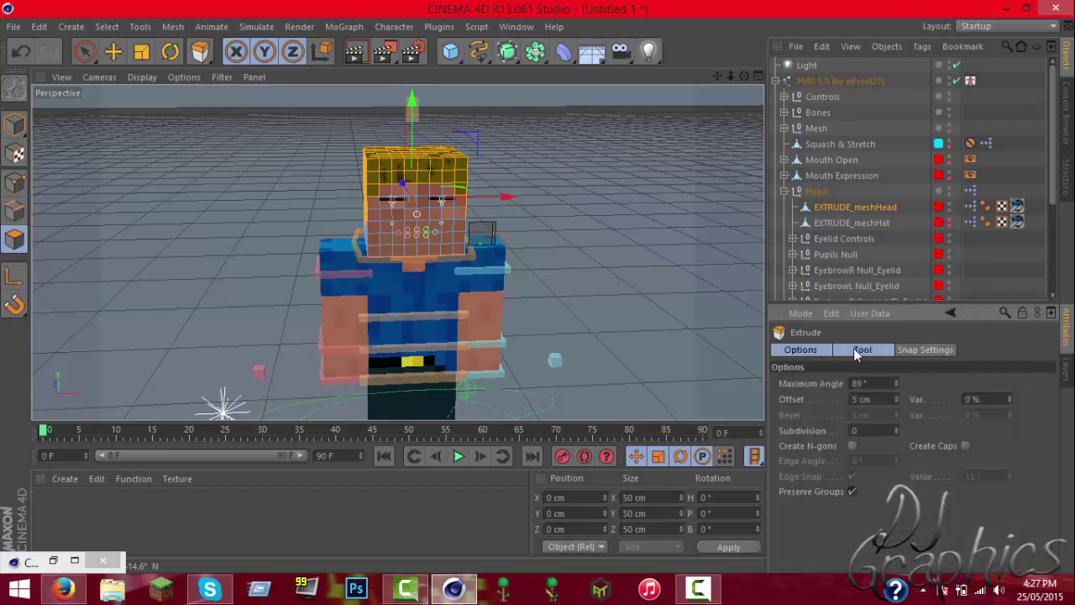
shift+click(853, 348)
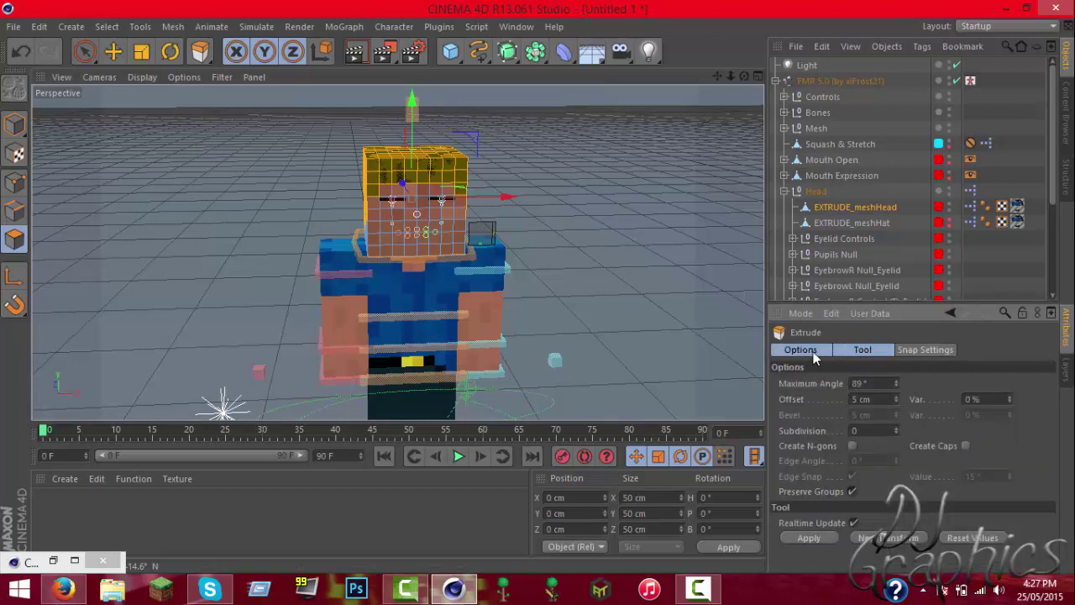
click(817, 351)
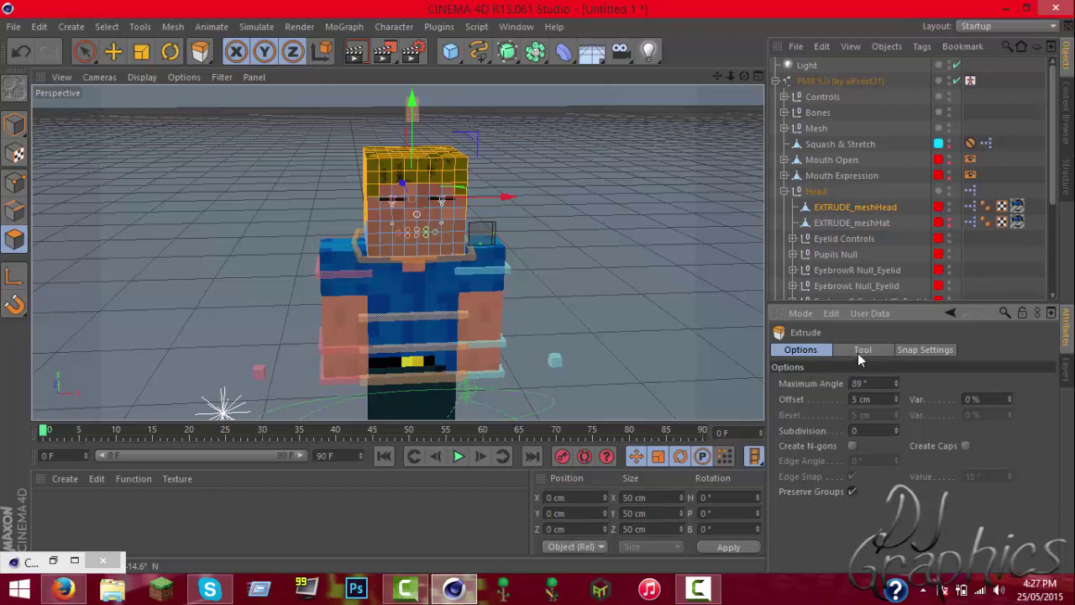
shift+click(857, 351)
click(815, 351)
Try to extrude the selected hair polygons with an offset of 5 cm.
drag(730, 76, 755, 72)
click(881, 399)
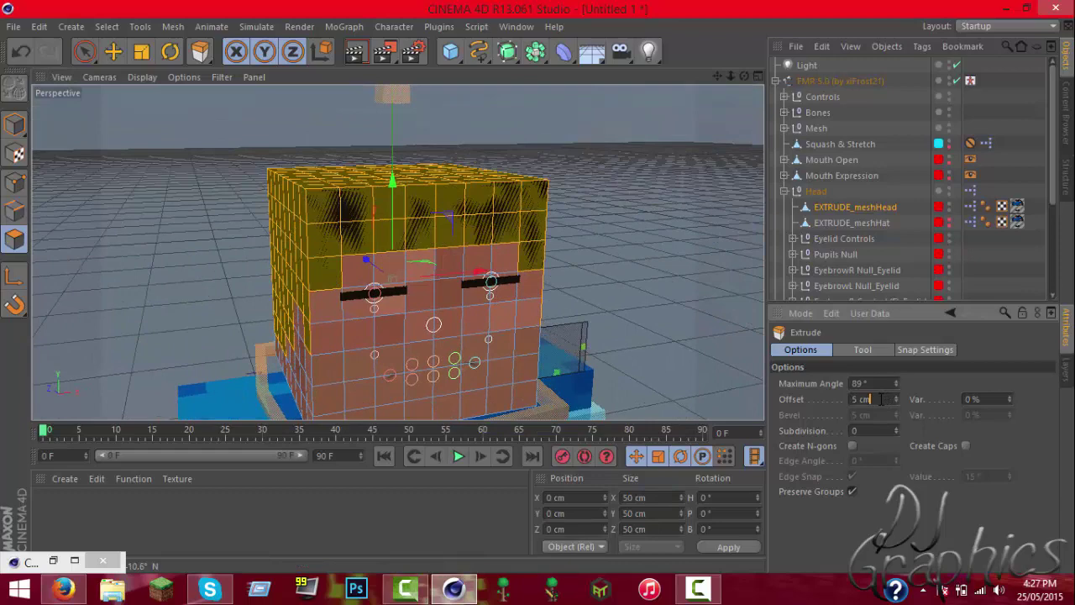
key(Return)
drag(744, 77, 745, 77)
key(ctrl+z)
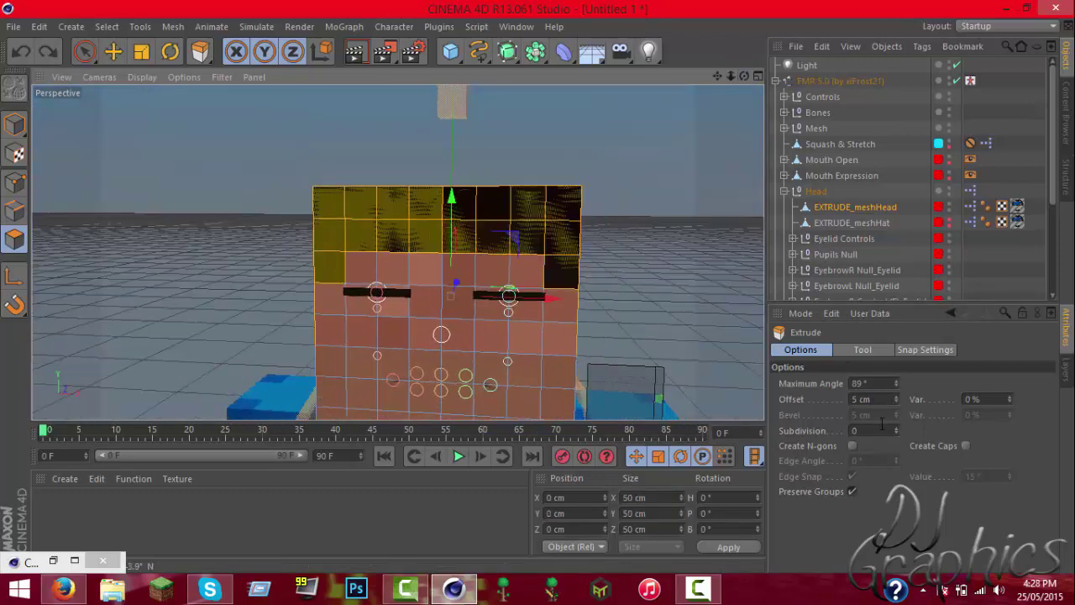
Extrude the selected hair polygons with an offset of 1 cm.
click(858, 399)
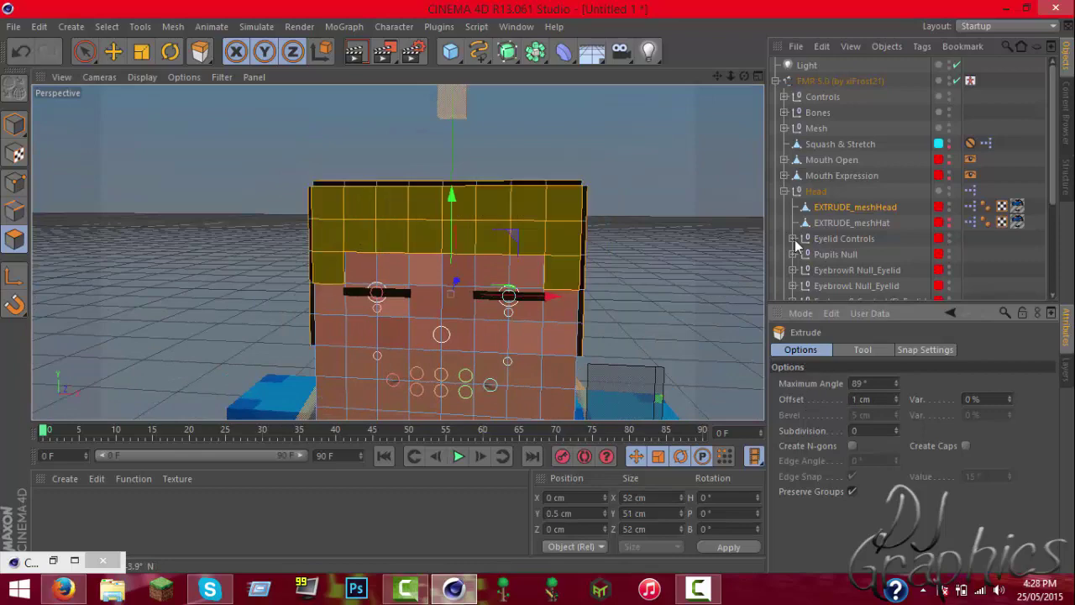
drag(744, 77, 744, 77)
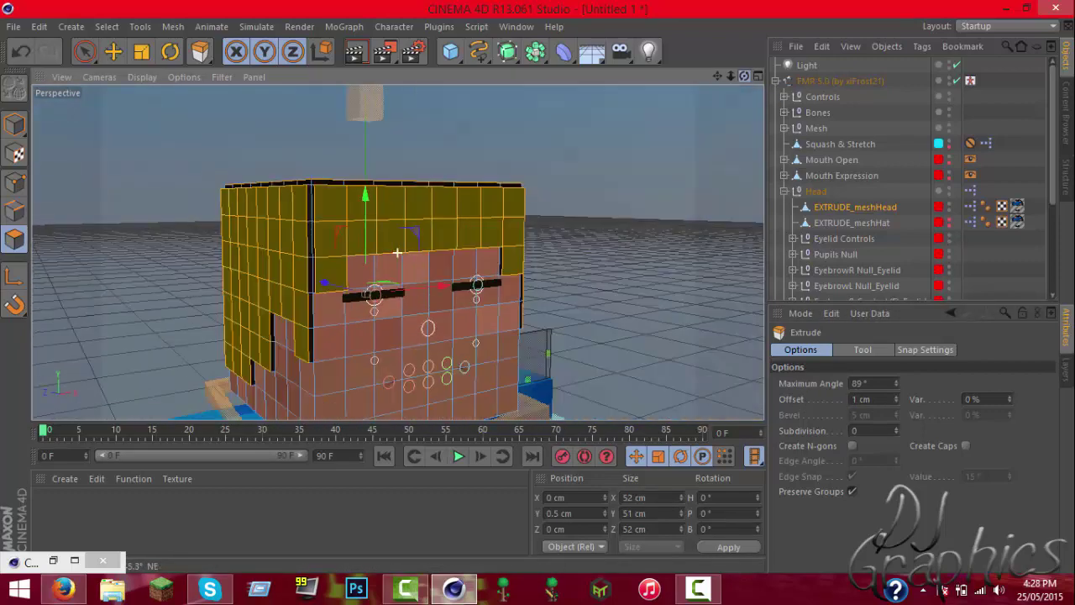
Live-select a vertical pair and a separate horizontal pair of polygons on the front of the hair.
click(85, 52)
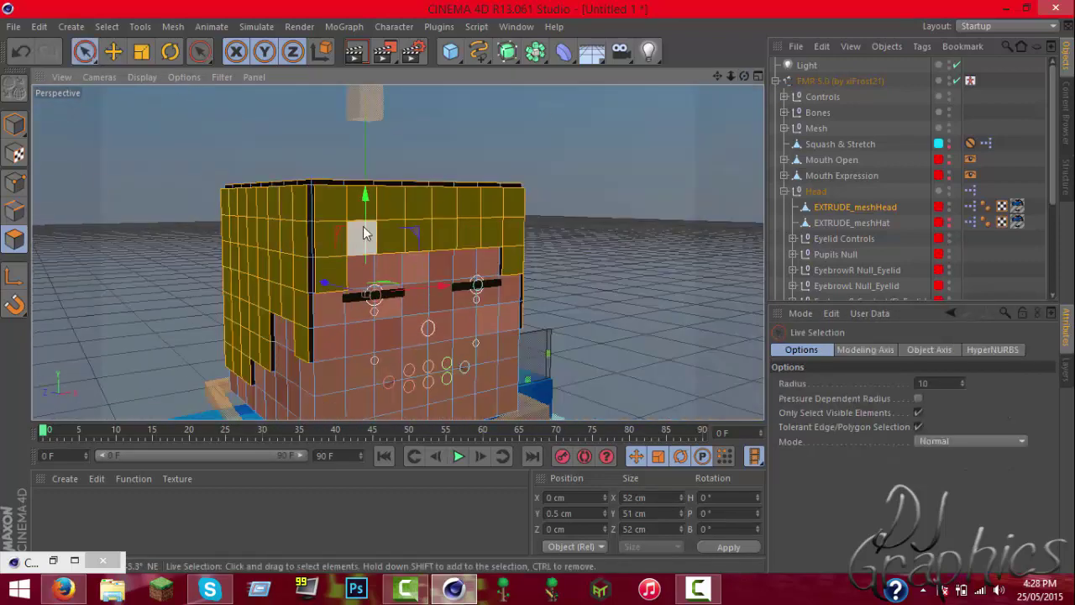
click(389, 219)
click(389, 220)
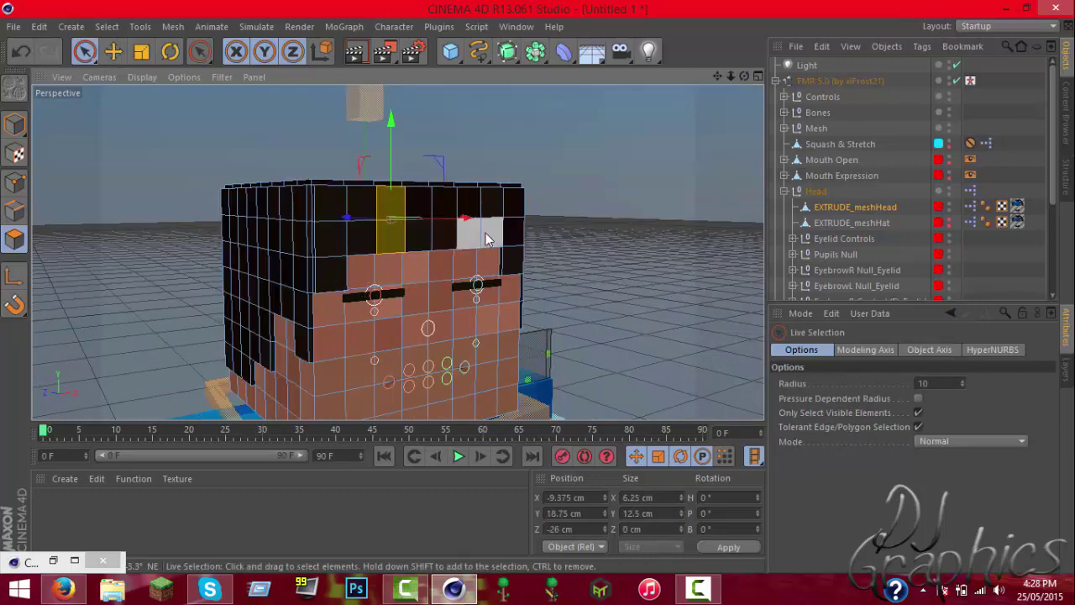
shift+click(483, 232)
Try to extrude the two selected pairs of front hair polygons with an offset of 1 cm.
key(d)
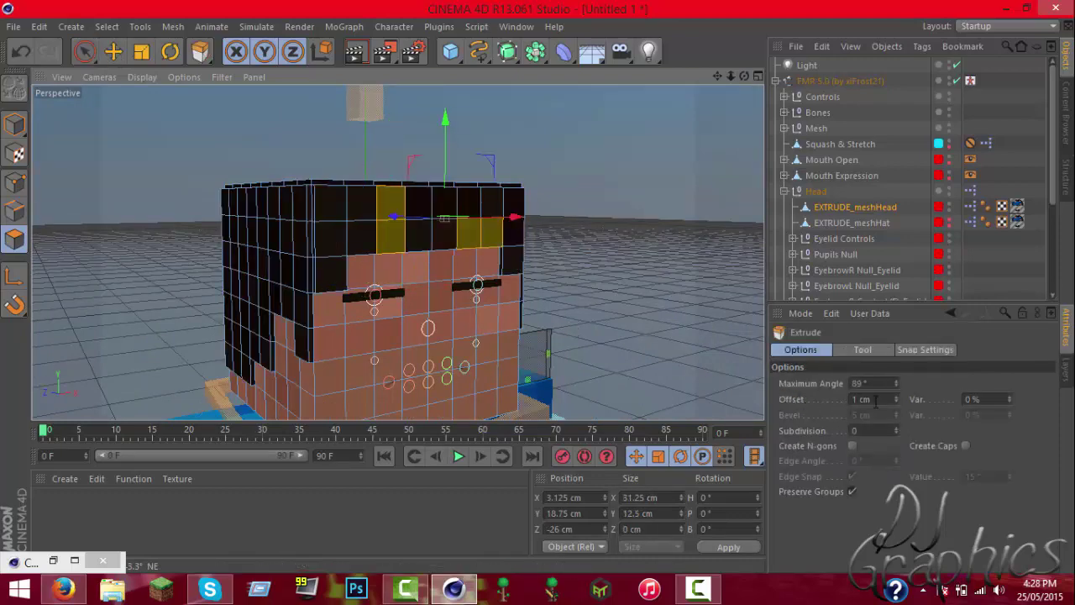
click(876, 402)
key(Return)
drag(744, 76, 396, 252)
drag(744, 76, 745, 100)
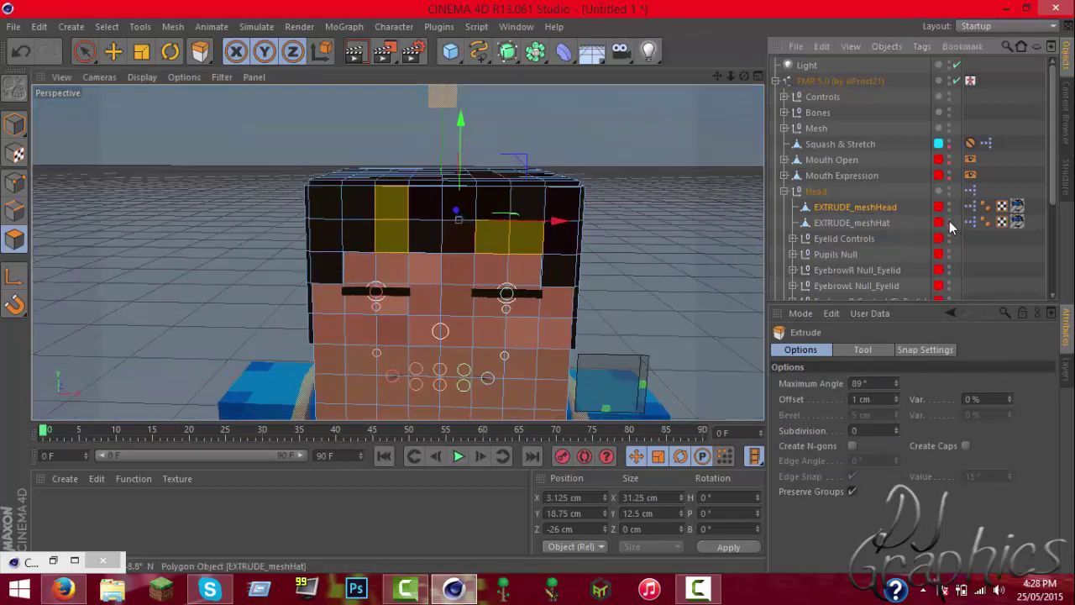
drag(744, 79, 607, 379)
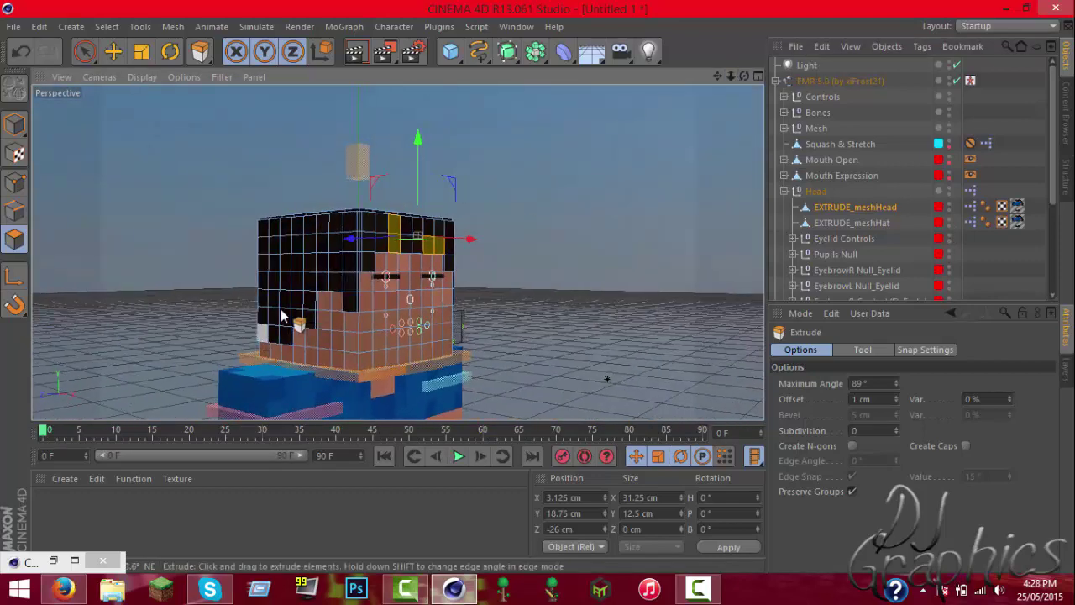
Return to the Live Selection tool and select the EXTRUDE_meshHat object in the Head group.
click(95, 63)
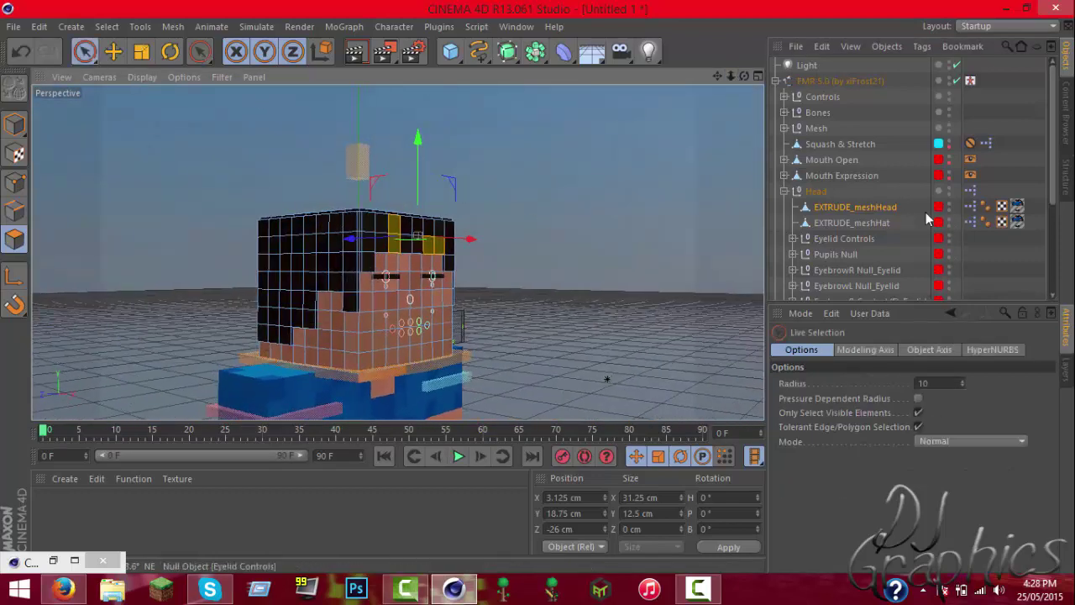
click(874, 223)
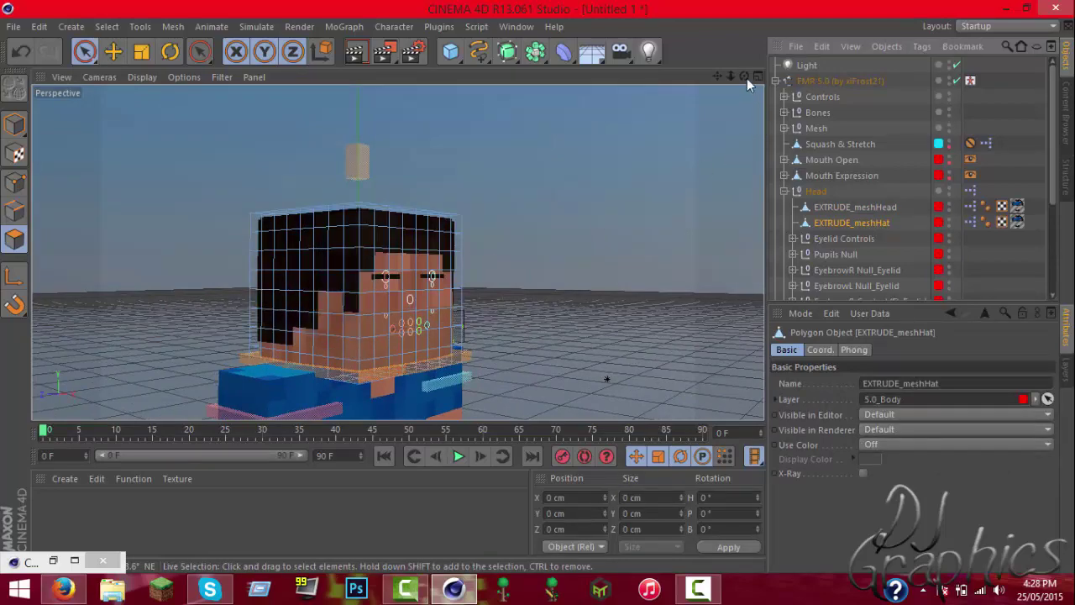
Hide the EXTRUDE_meshHat object in both the editor and the renderer.
drag(747, 78, 746, 76)
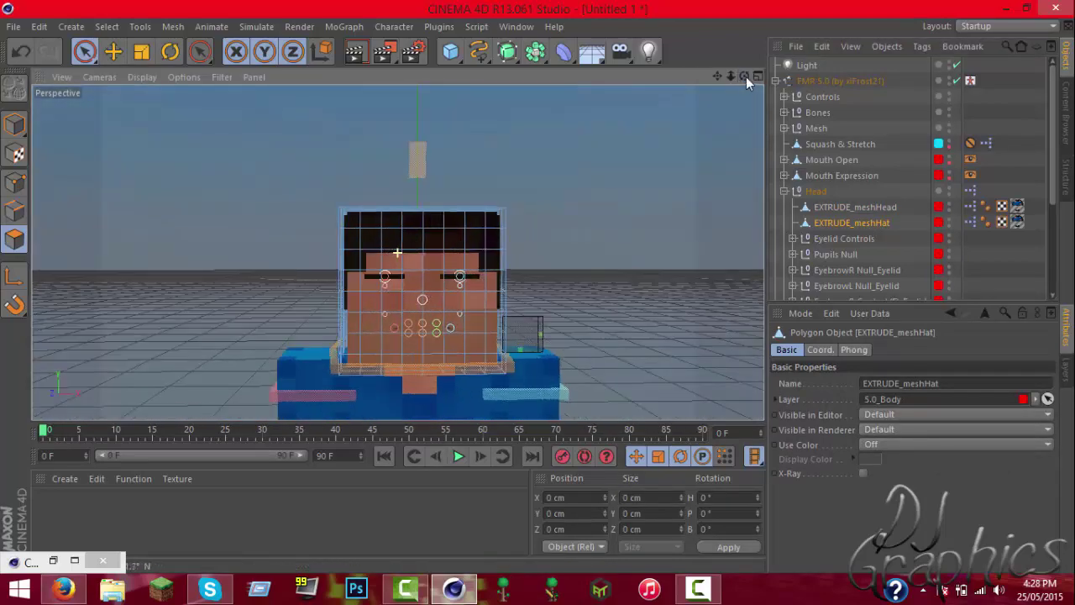
click(950, 219)
click(950, 219)
click(950, 225)
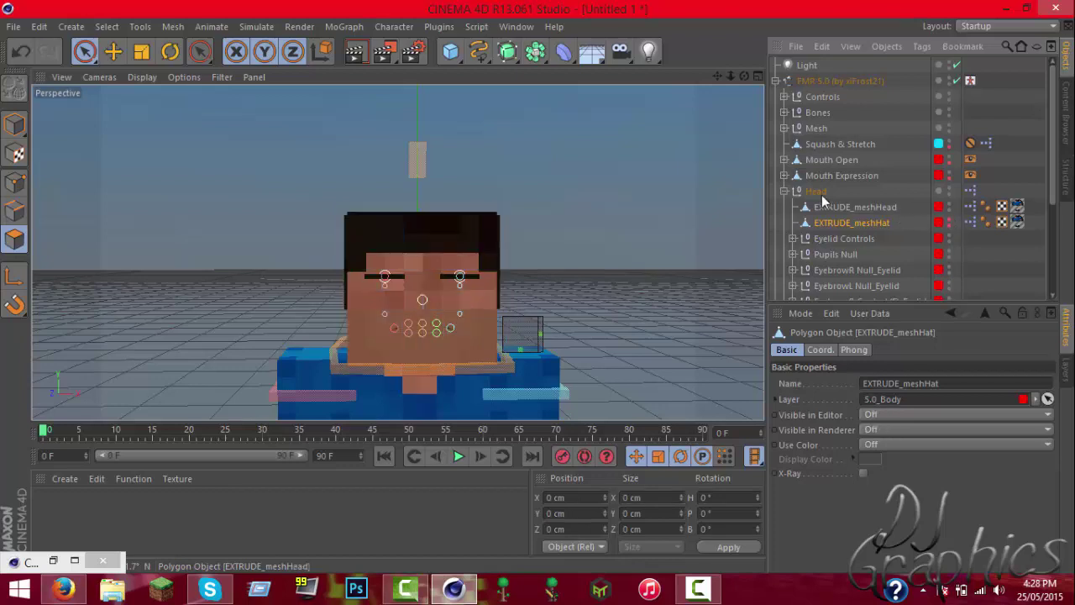
Collapse the Head group, expand the Mesh group and select the meshBody object.
click(785, 191)
drag(719, 78, 712, 4)
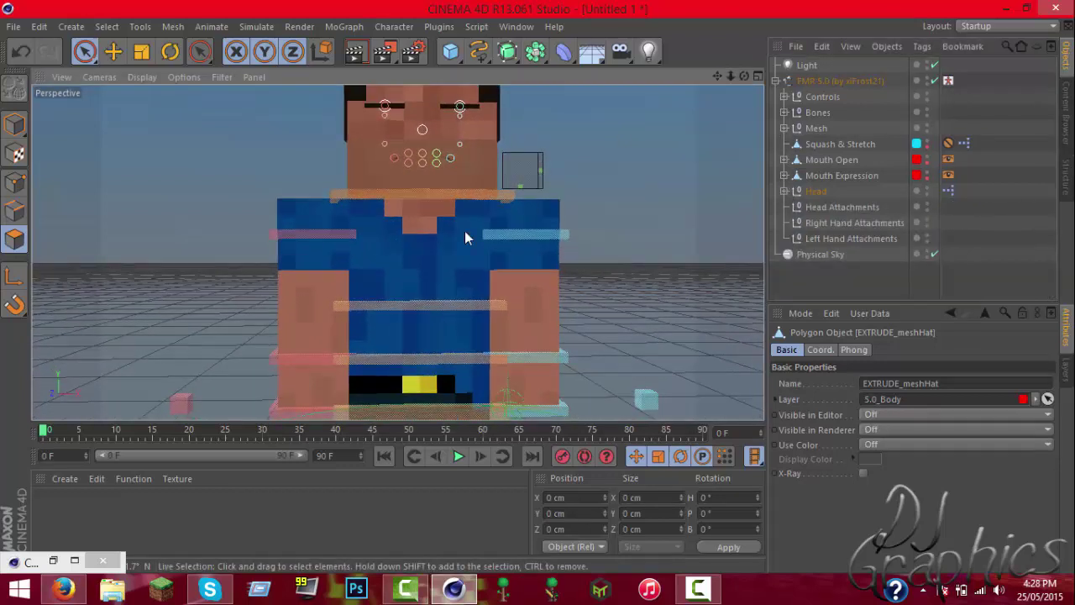
click(813, 128)
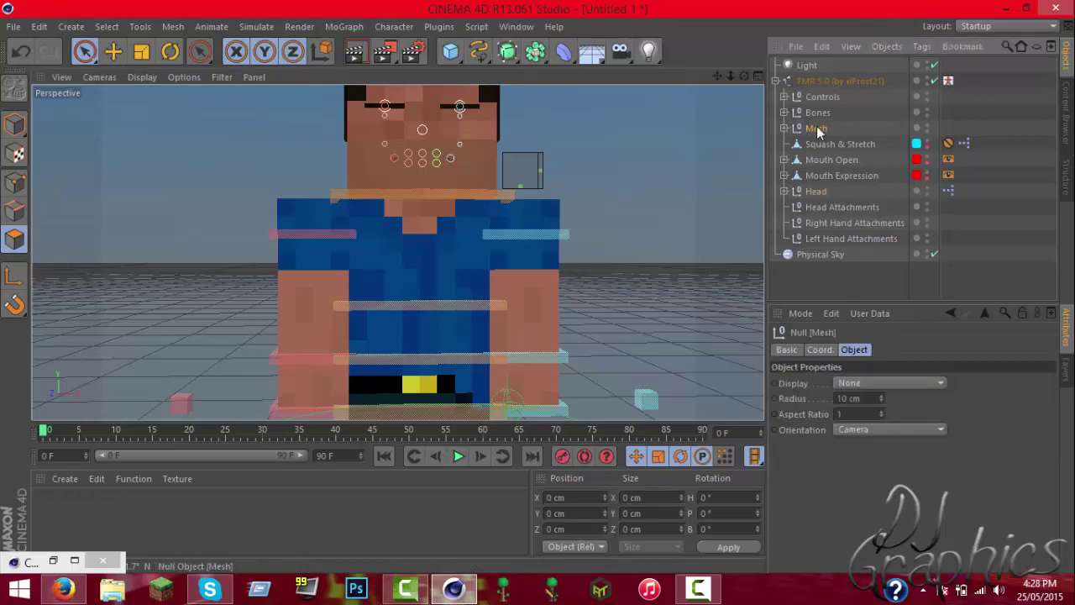
drag(717, 76, 708, 46)
drag(398, 252, 404, 260)
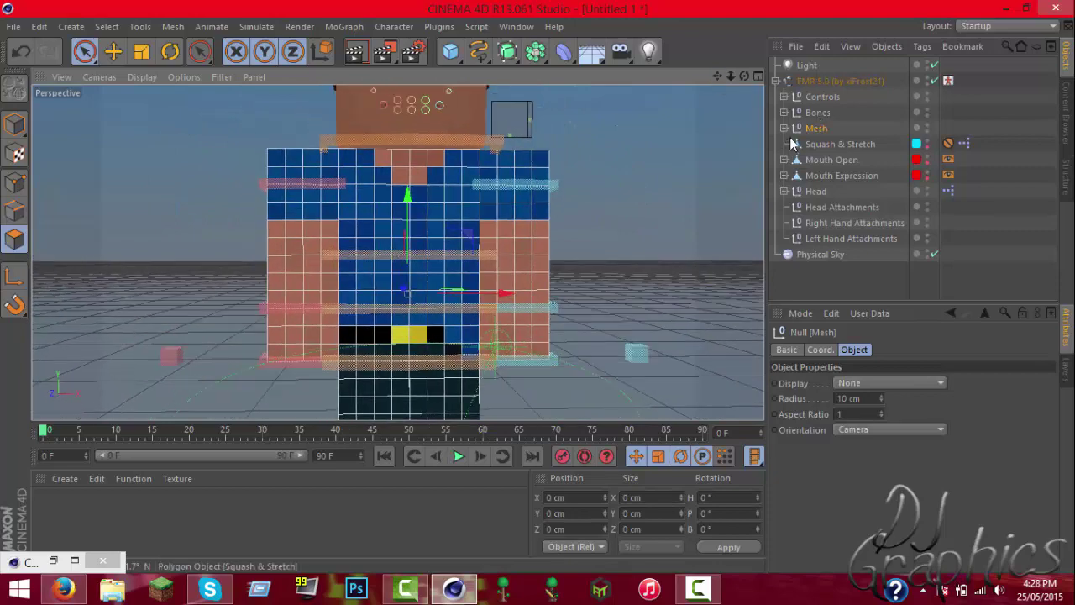
click(785, 128)
click(824, 149)
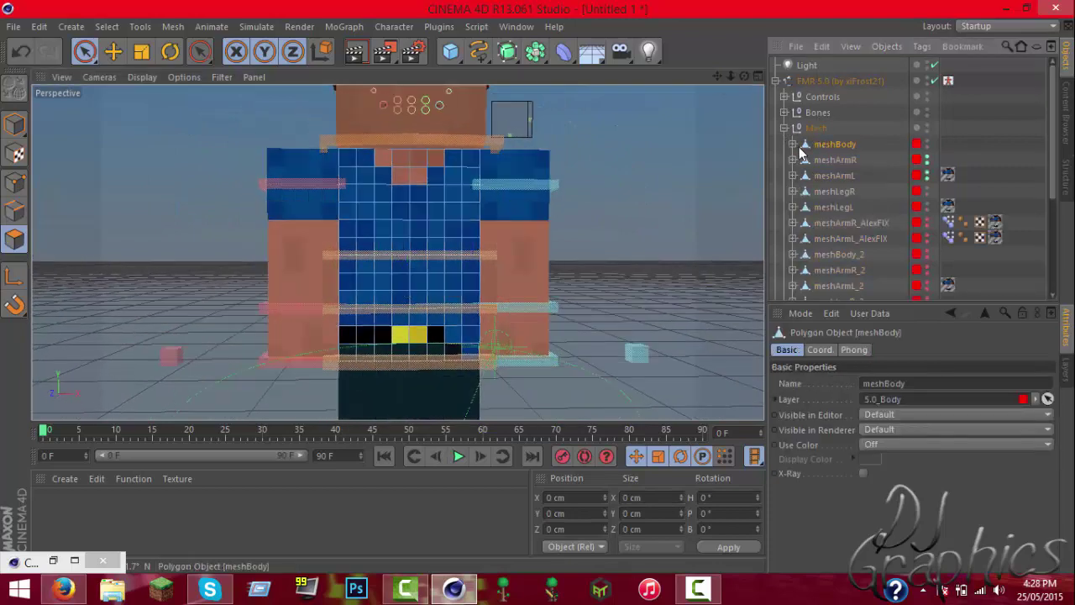
click(793, 145)
click(794, 146)
Live-select the skin-coloured neckline polygons on the front of meshBody and extrude them with an offset of 2 cm.
drag(717, 76, 743, 59)
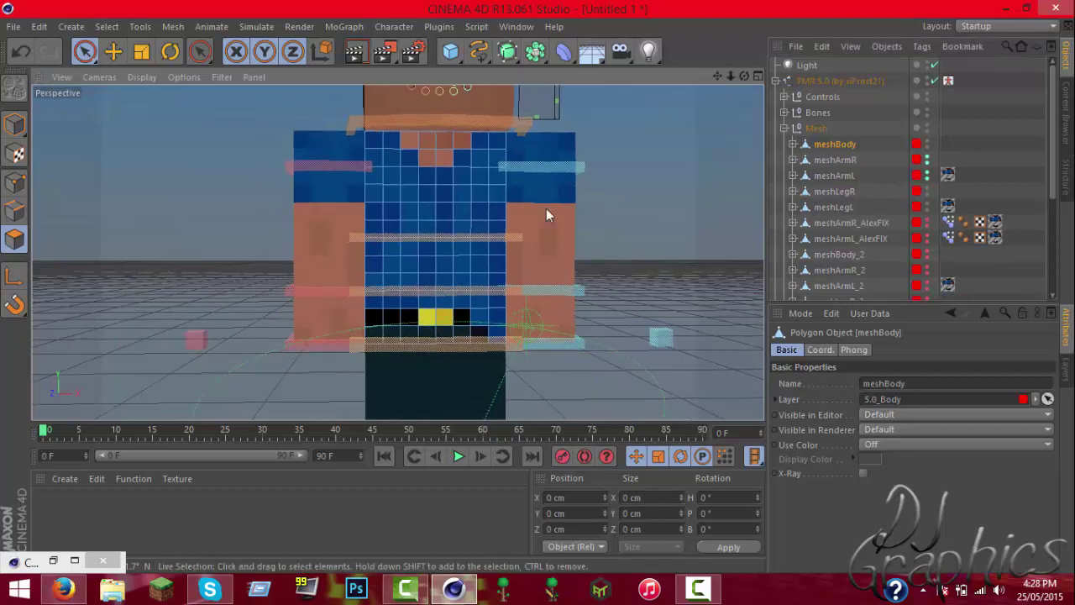
click(432, 147)
shift+click(415, 144)
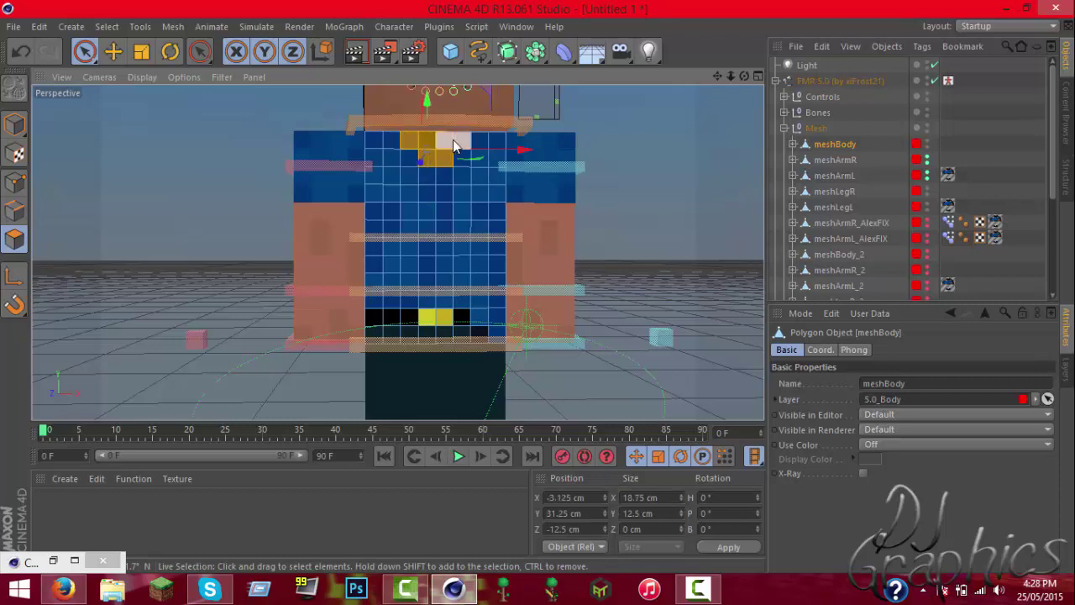
key(d)
click(858, 399)
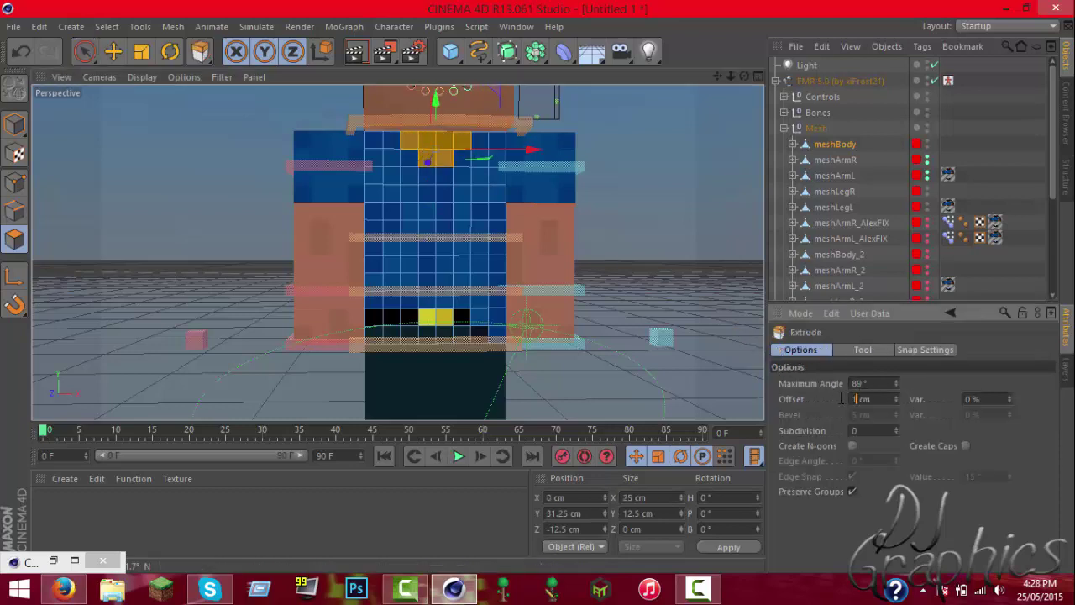
text(2)
key(Return)
Live-select the blue shirt polygons on the front of meshBody and extrude them with an offset of 1 cm.
click(84, 52)
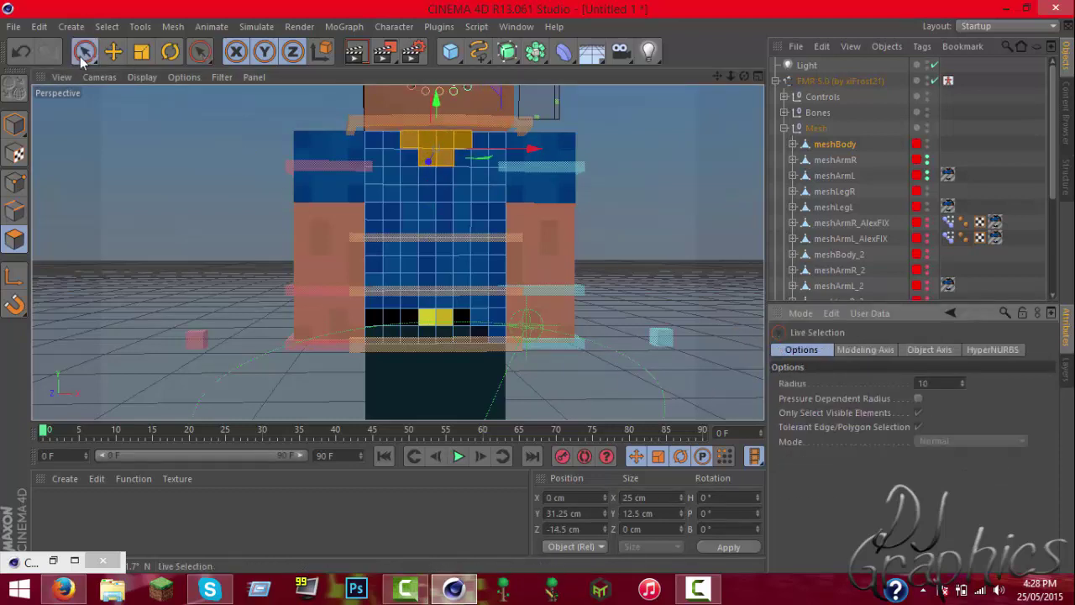
mouse_move(384, 293)
mouse_down()
mouse_move(480, 300)
mouse_move(492, 311)
mouse_up()
mouse_move(493, 273)
mouse_down()
mouse_move(497, 149)
mouse_move(437, 237)
mouse_move(436, 266)
mouse_move(375, 269)
mouse_move(375, 153)
mouse_move(408, 168)
mouse_move(408, 214)
mouse_move(420, 225)
mouse_move(467, 176)
mouse_move(492, 308)
mouse_move(504, 336)
mouse_move(510, 328)
mouse_up()
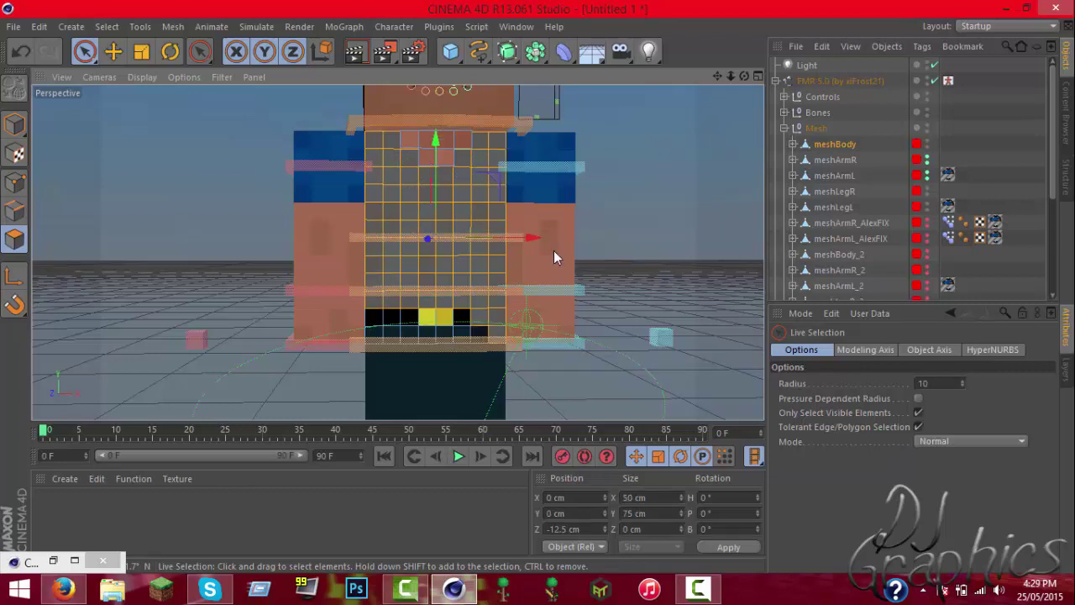
key(d)
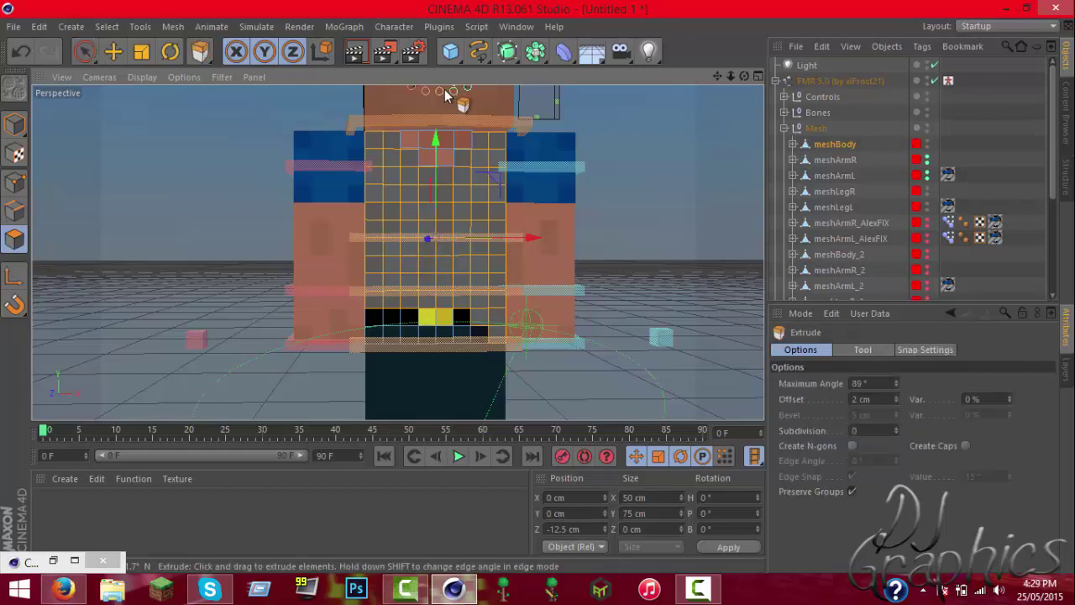
drag(859, 399, 838, 403)
text(1)
key(Return)
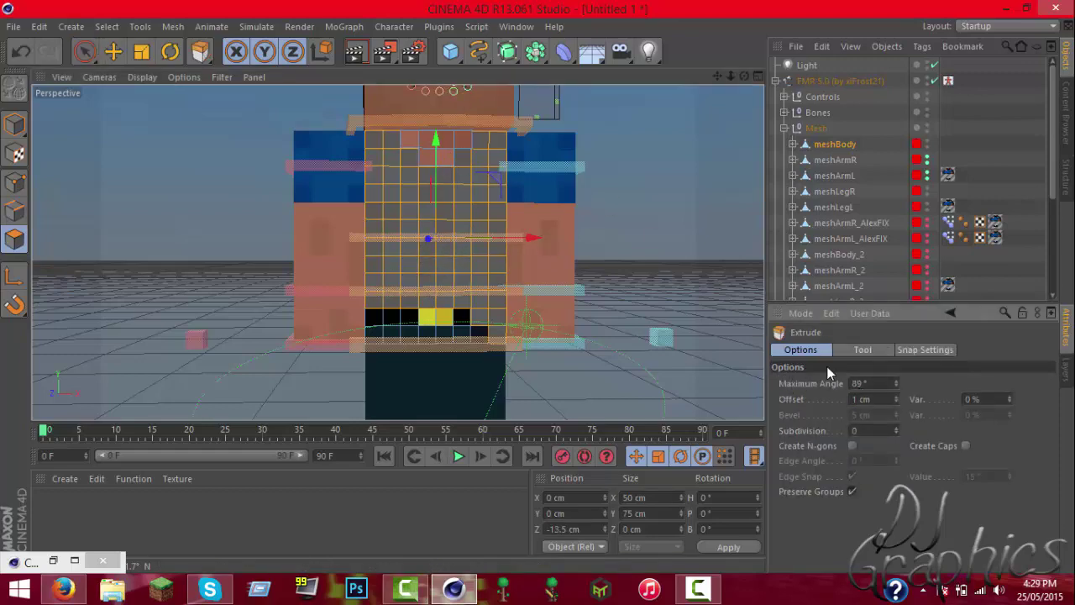
drag(746, 76, 398, 252)
click(315, 346)
drag(261, 307, 308, 307)
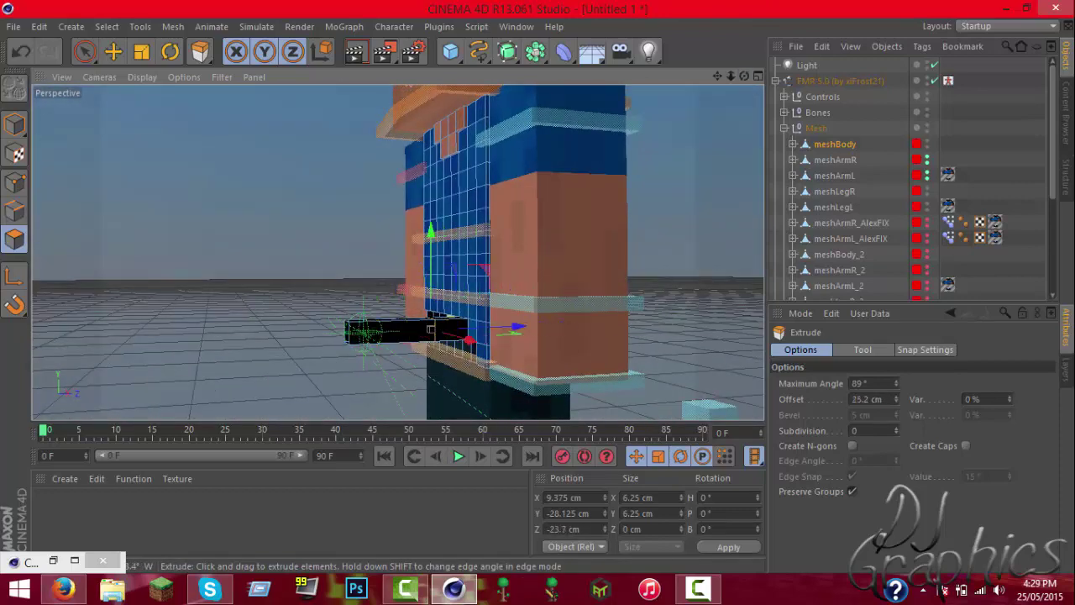
drag(163, 304, 234, 304)
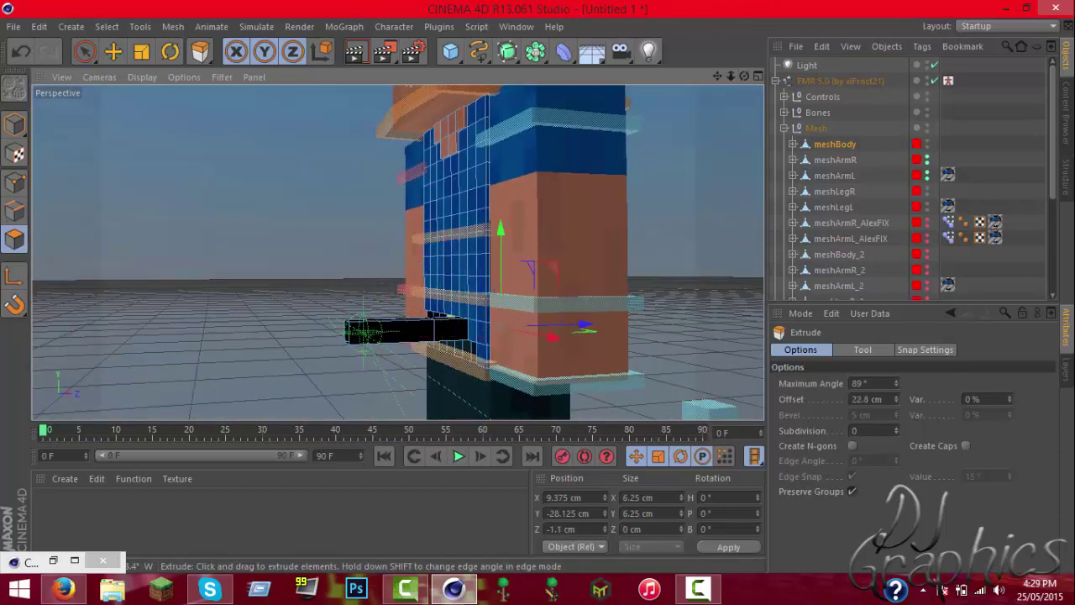
key(ctrl+z)
key(ctrl+z)
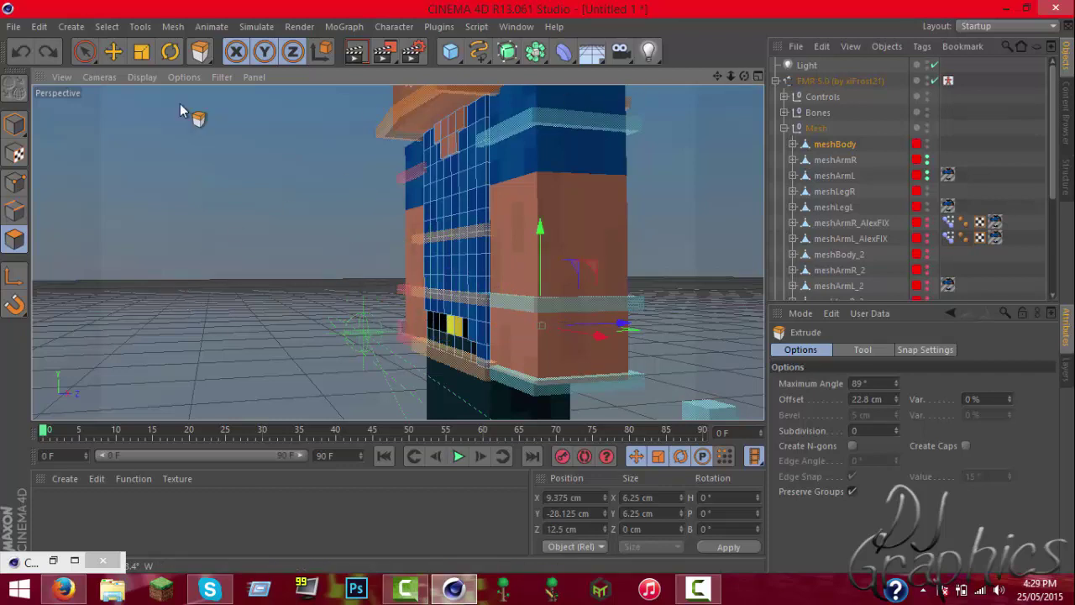
Extrude the blue sleeve polygons of the meshArmR object with an offset of 1 cm.
click(82, 53)
mouse_move(726, 75)
mouse_down()
mouse_move(739, 92)
mouse_move(725, 76)
mouse_up()
click(850, 160)
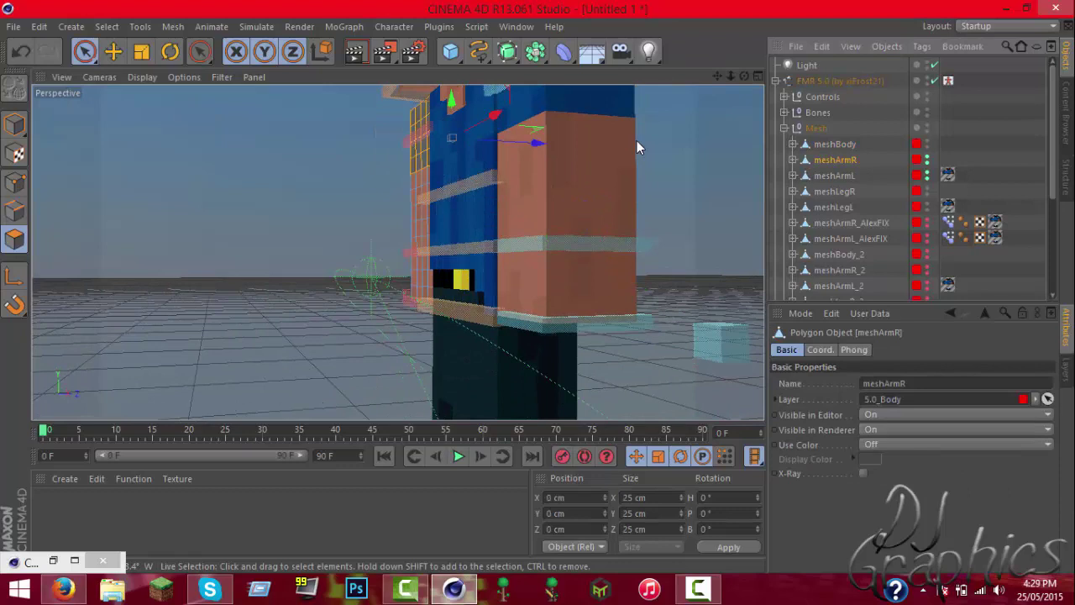
key(d)
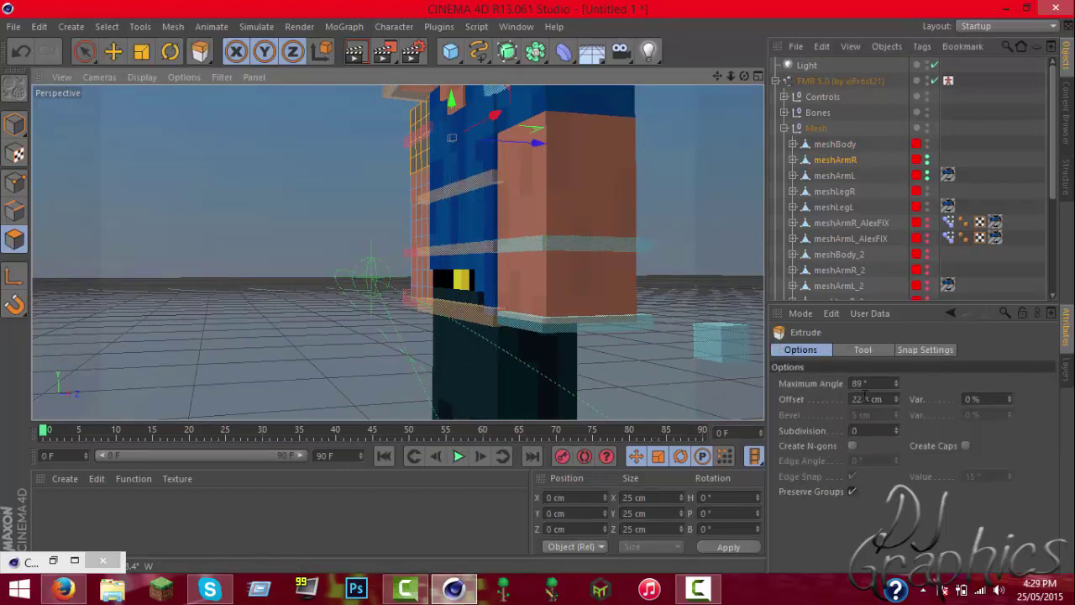
double_click(866, 399)
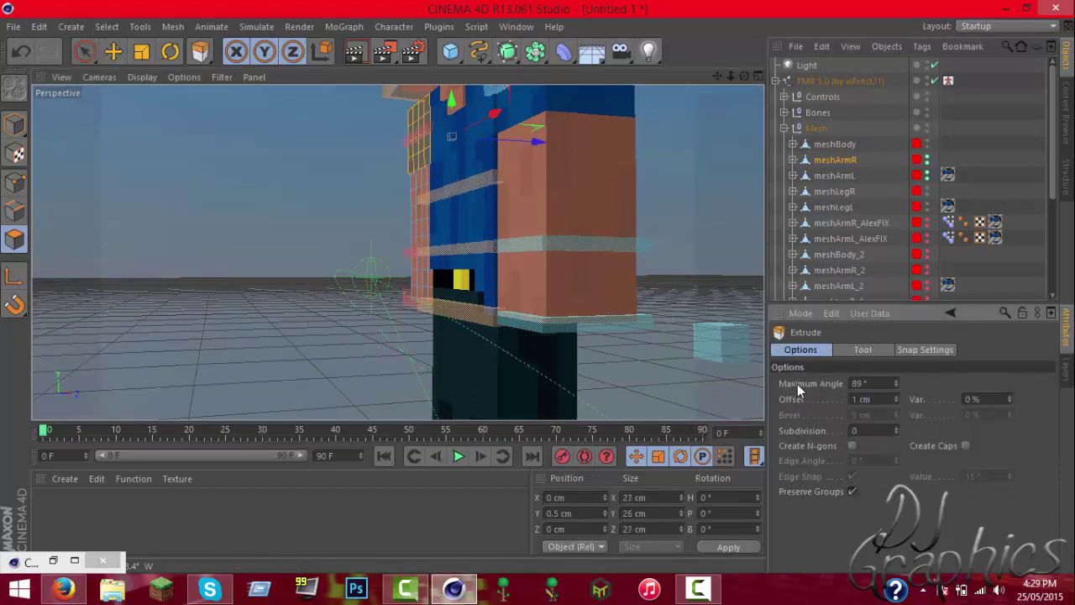
Live-select the blue sleeve polygons around the upper part of the meshArmL object.
click(840, 173)
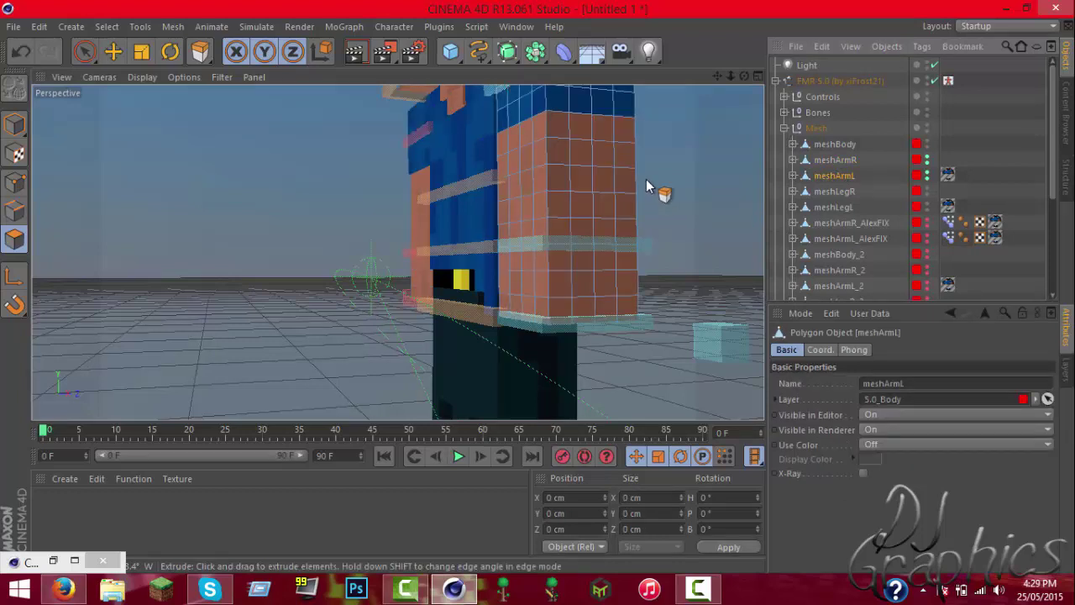
drag(716, 77, 667, 201)
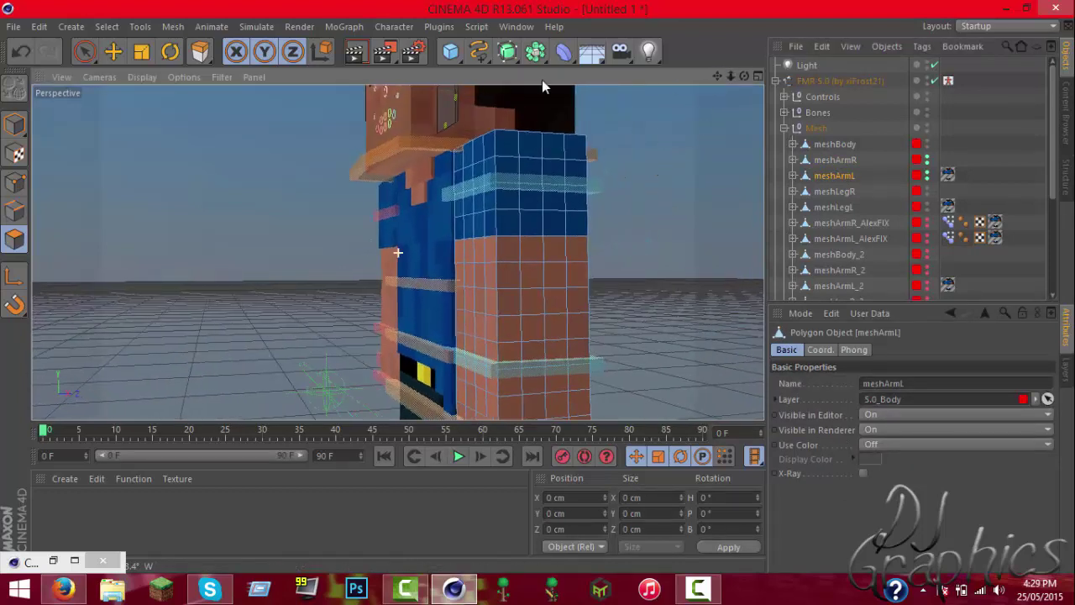
click(83, 54)
mouse_move(488, 211)
mouse_down()
mouse_move(583, 210)
mouse_move(480, 175)
mouse_up()
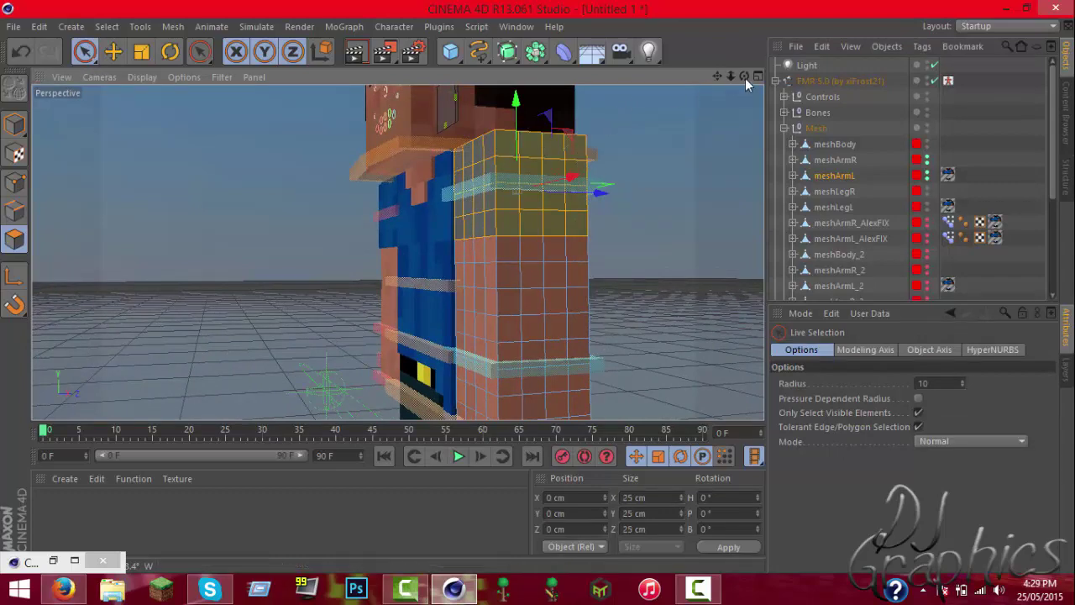
mouse_move(744, 77)
mouse_down()
mouse_move(378, 223)
mouse_move(233, 247)
mouse_move(343, 233)
mouse_move(244, 298)
mouse_move(344, 319)
mouse_move(257, 336)
mouse_move(340, 294)
mouse_up()
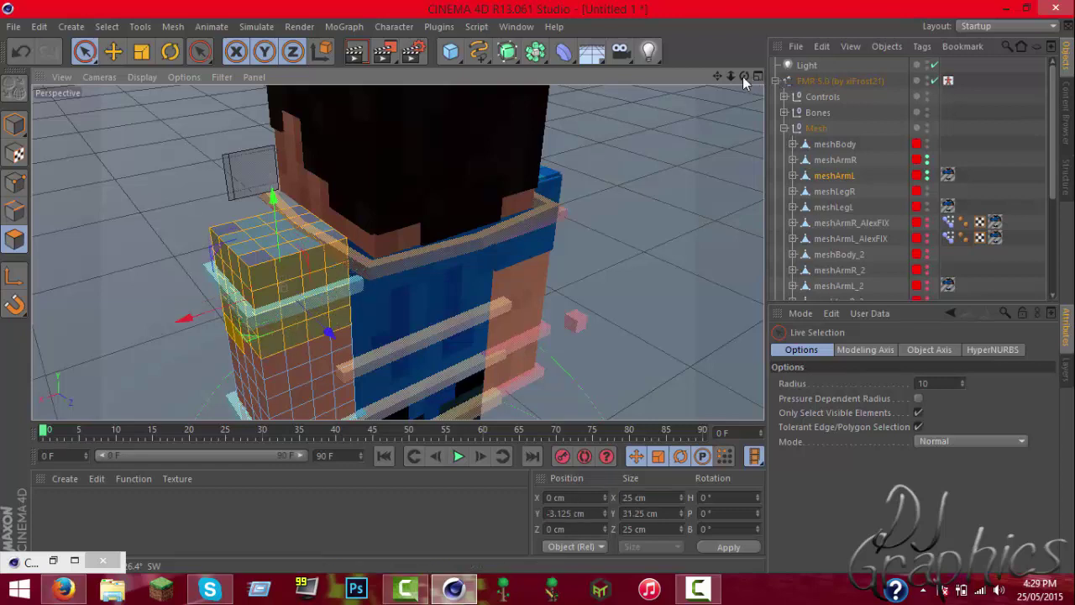
drag(744, 78, 840, 38)
Try to extrude the selected meshArmL sleeve polygons with an offset of 1 cm, then undo the extrusion.
key(d)
click(872, 399)
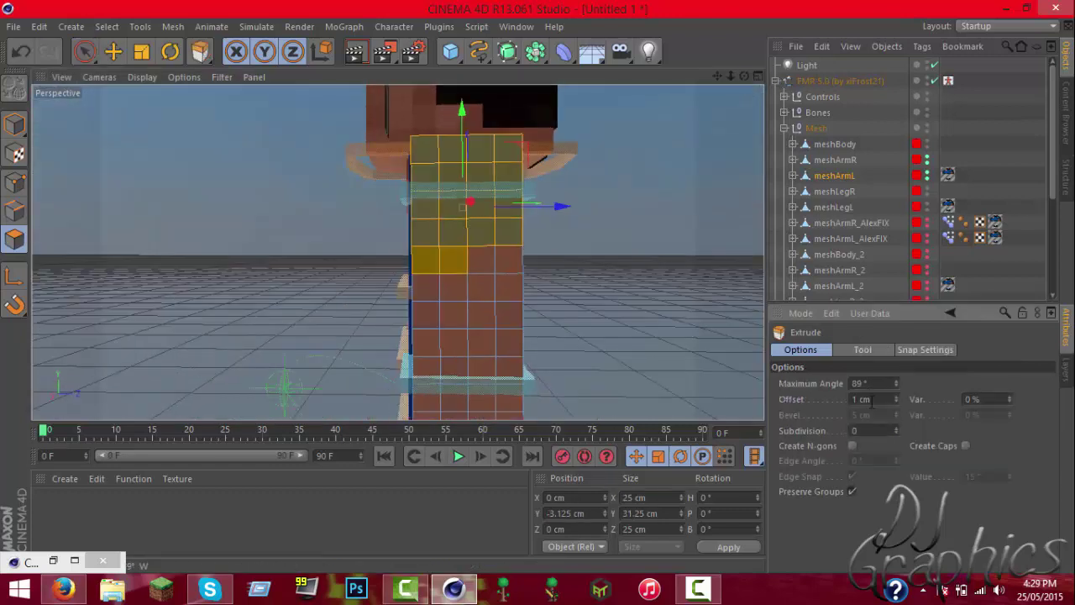
key(Return)
drag(744, 77, 847, 85)
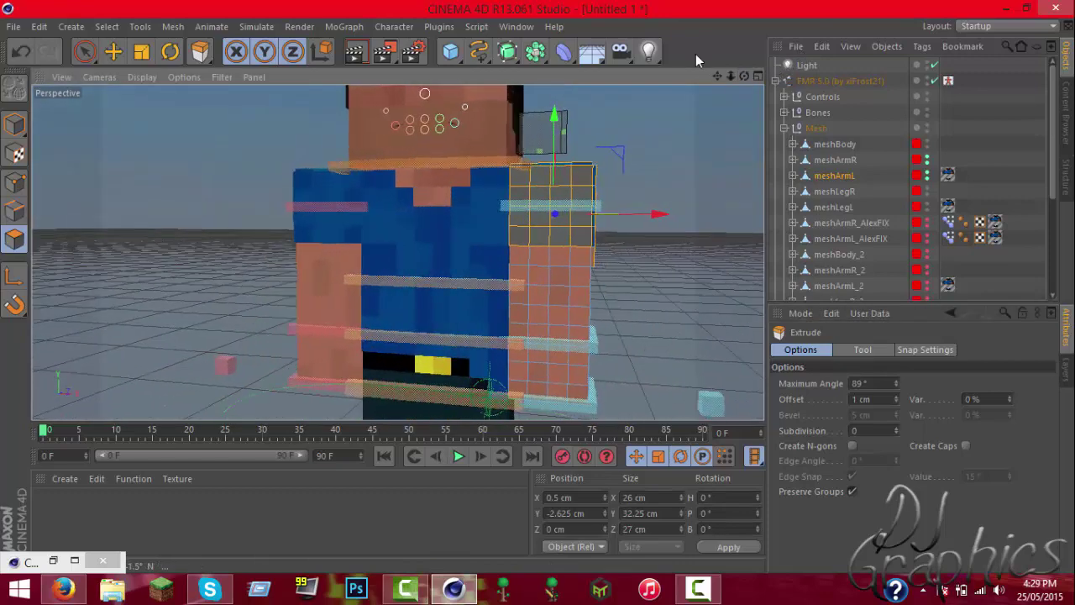
drag(716, 77, 714, 43)
key(ctrl+z)
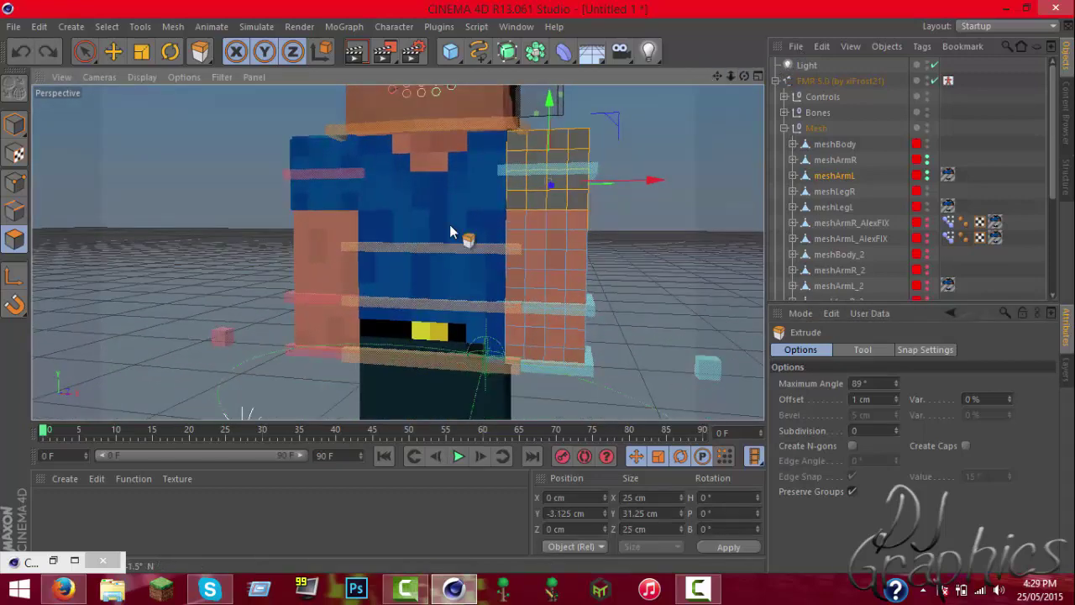
Extrude the selected shoe polygons at the bottom of the meshLegR object with an offset of 1 cm.
click(84, 51)
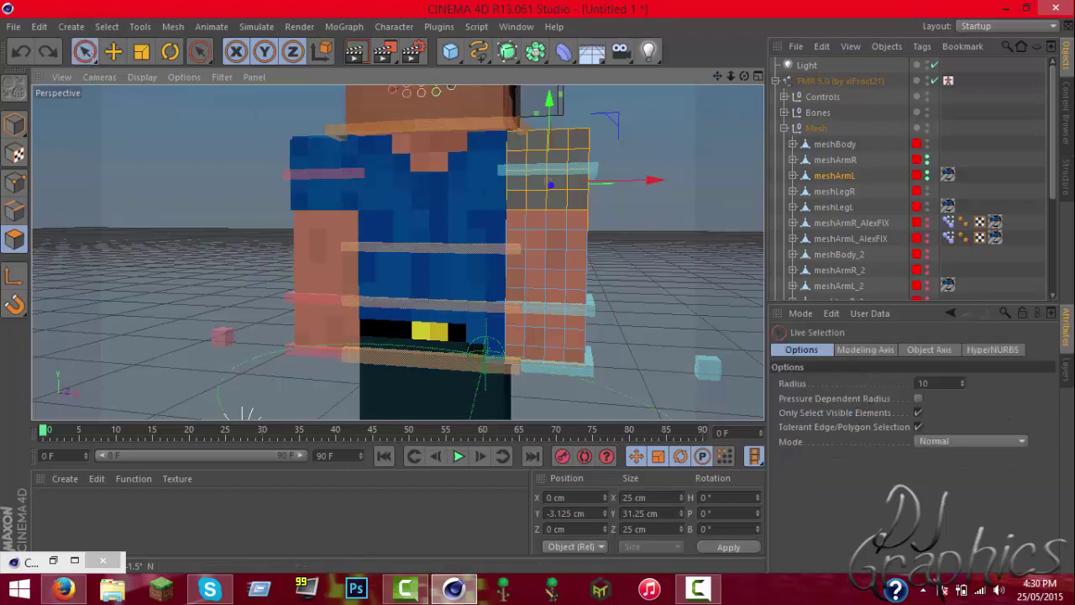
drag(718, 77, 398, 252)
click(834, 191)
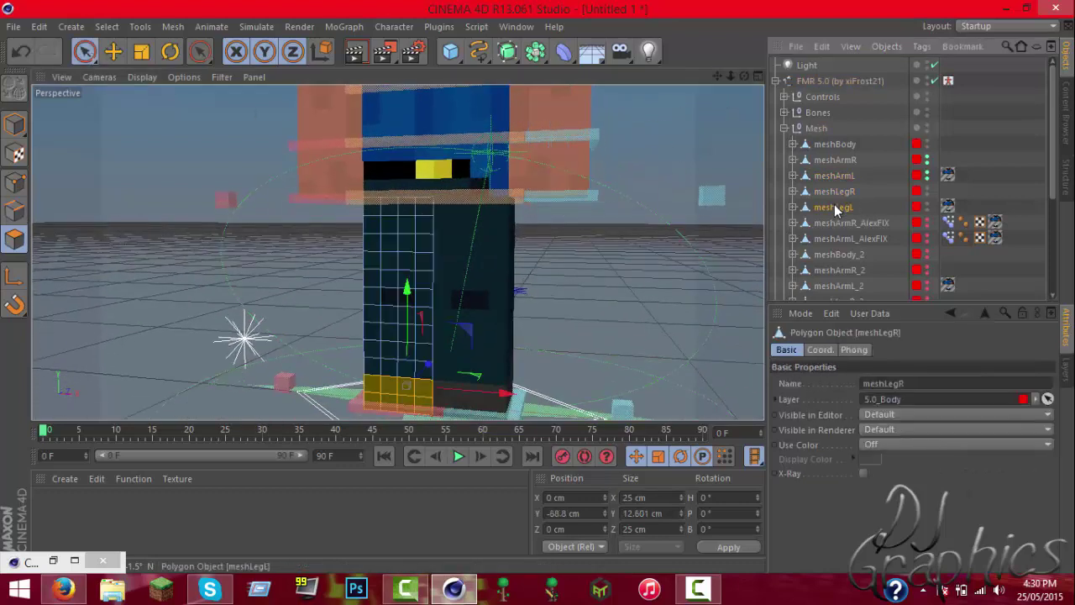
click(833, 208)
click(834, 224)
click(817, 207)
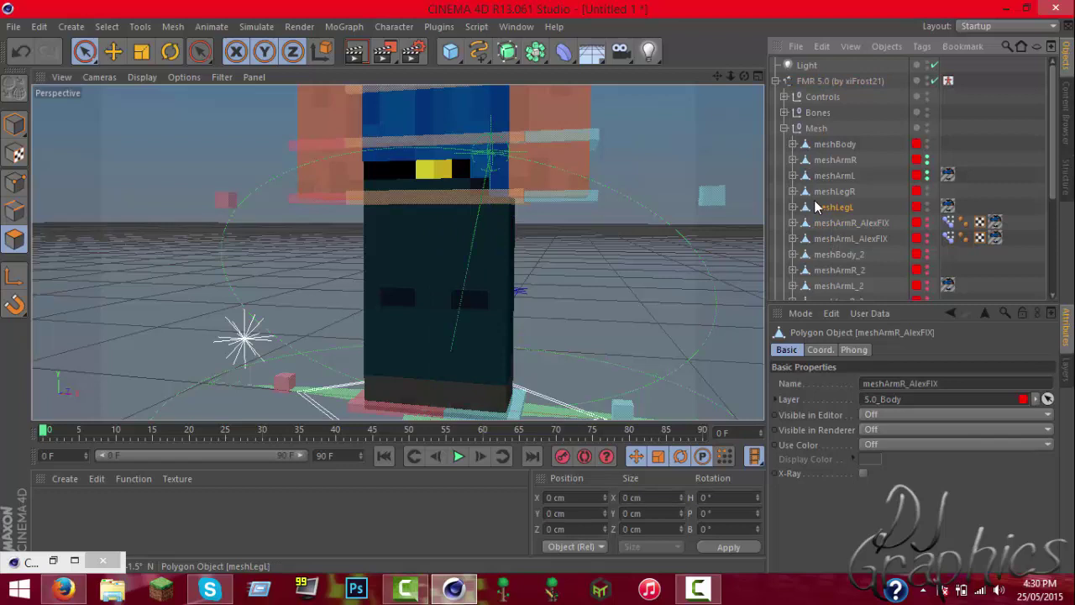
click(816, 193)
key(d)
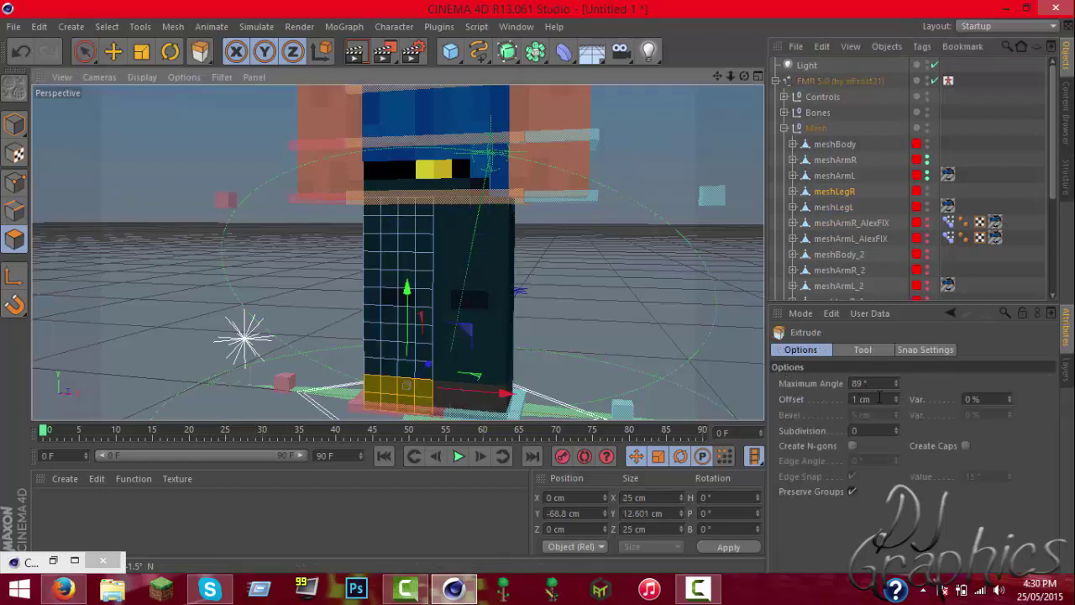
click(876, 398)
key(Return)
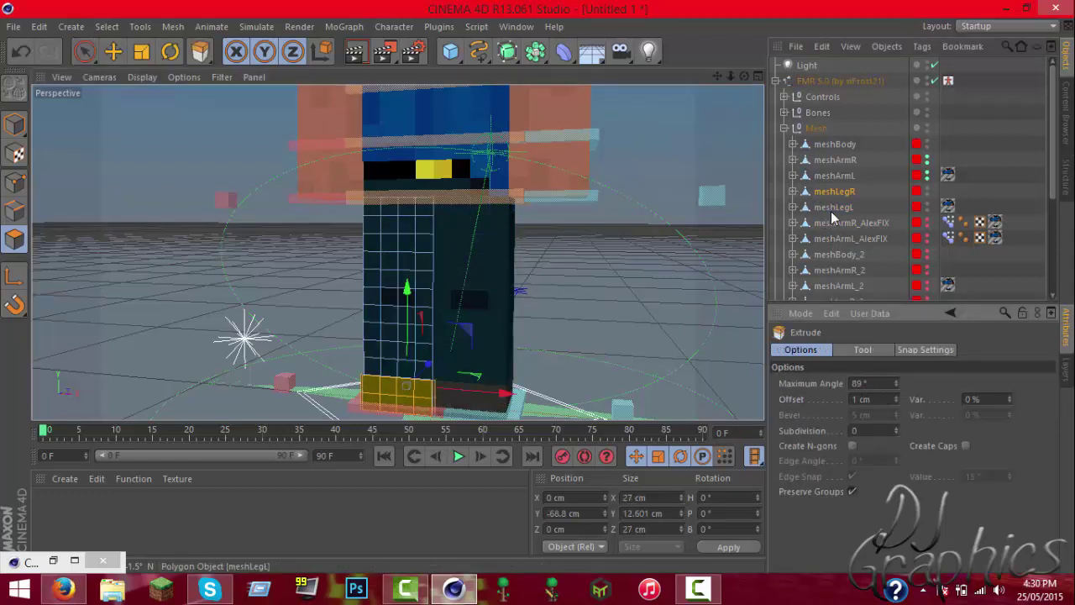
Go through the AlexFIX arm meshes and select the meshBody_2 object in the Mesh group.
click(832, 222)
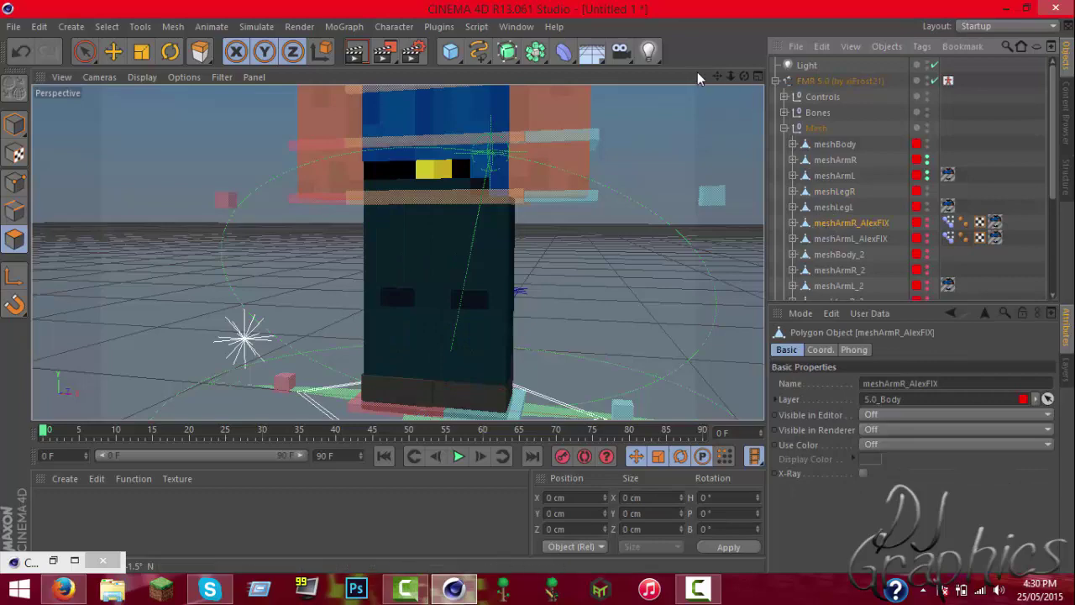
drag(721, 79, 719, 80)
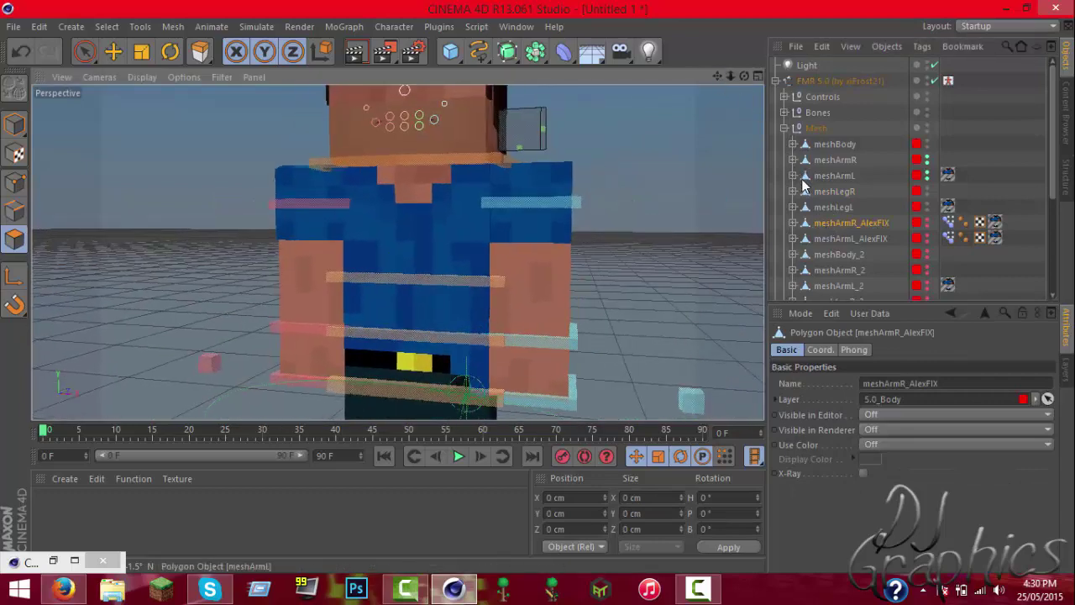
click(859, 237)
scroll(841, 229, down, 3)
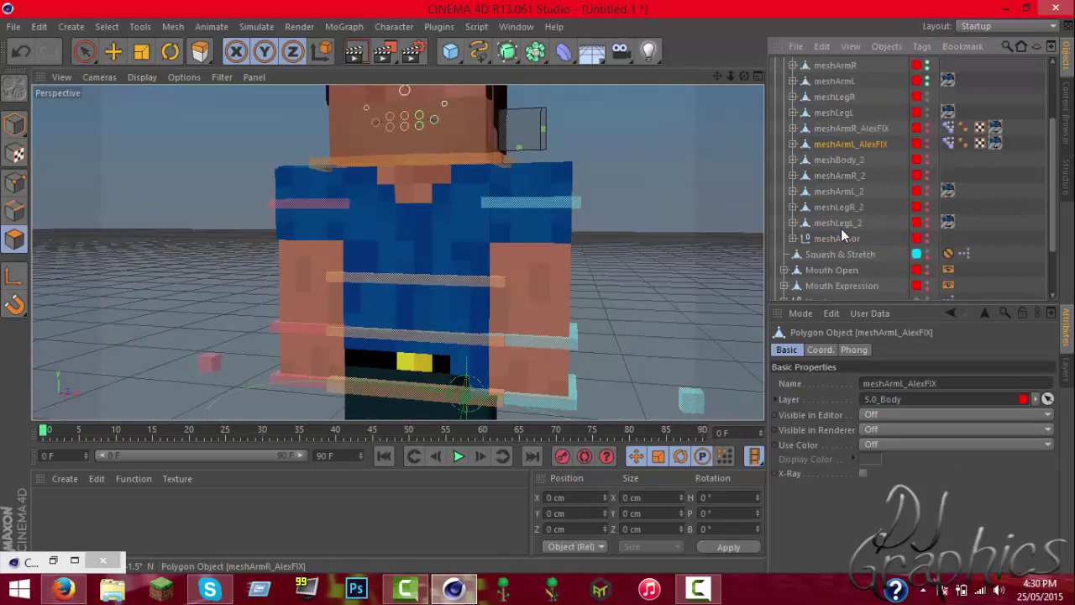
click(838, 160)
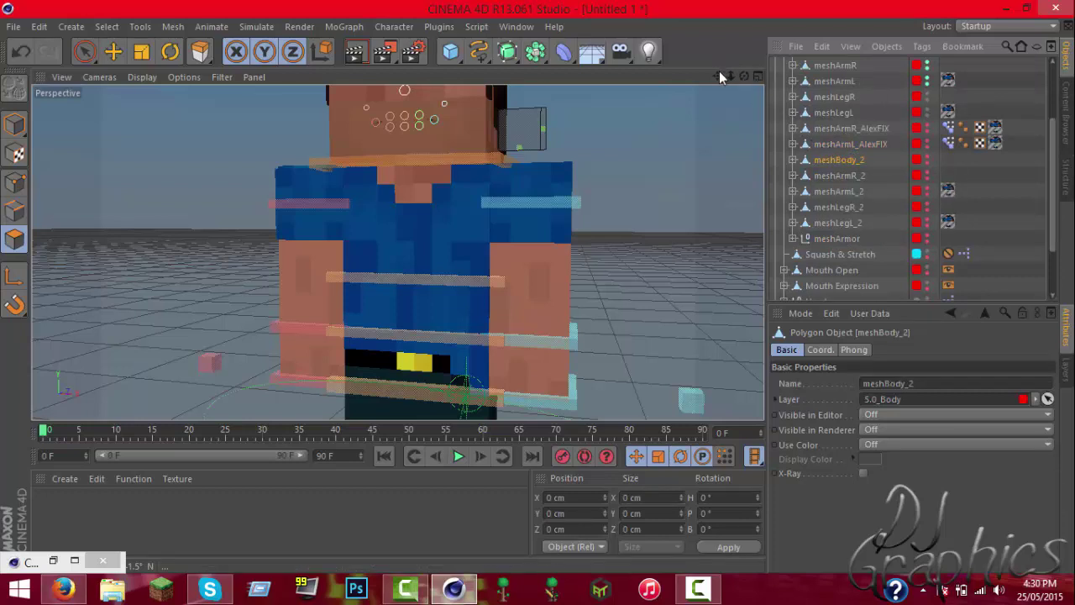
Go through the second-layer arm and leg meshes in the Mesh group and select the meshArmor null.
click(84, 52)
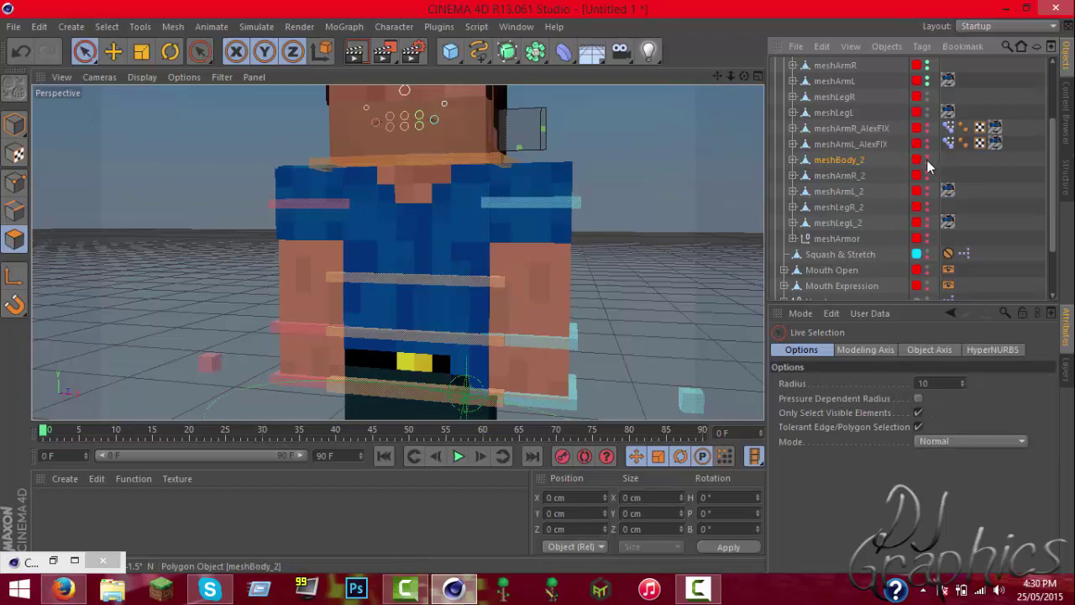
click(831, 176)
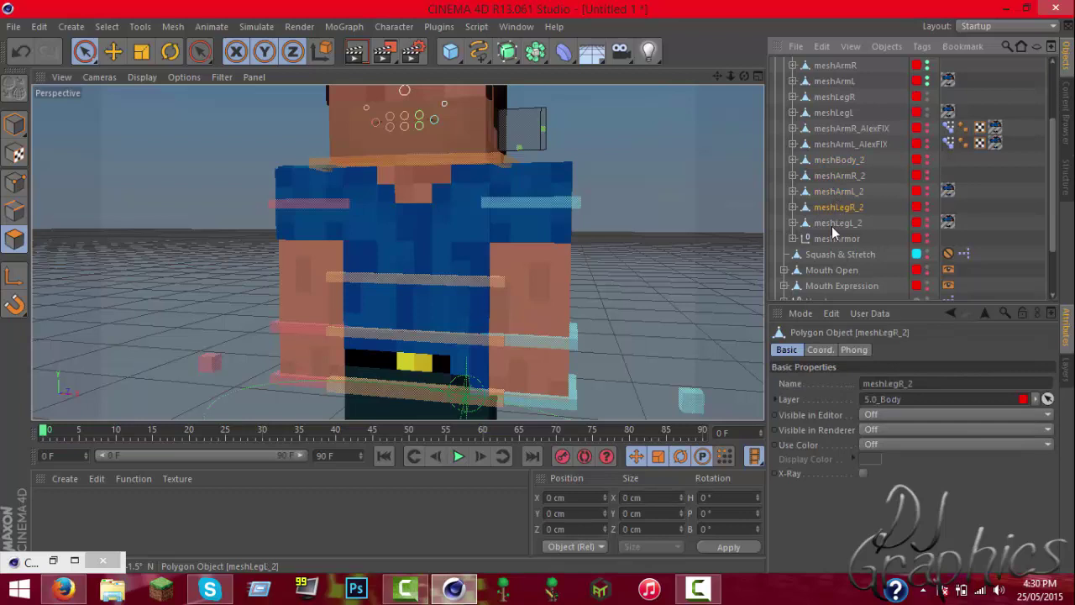
click(834, 243)
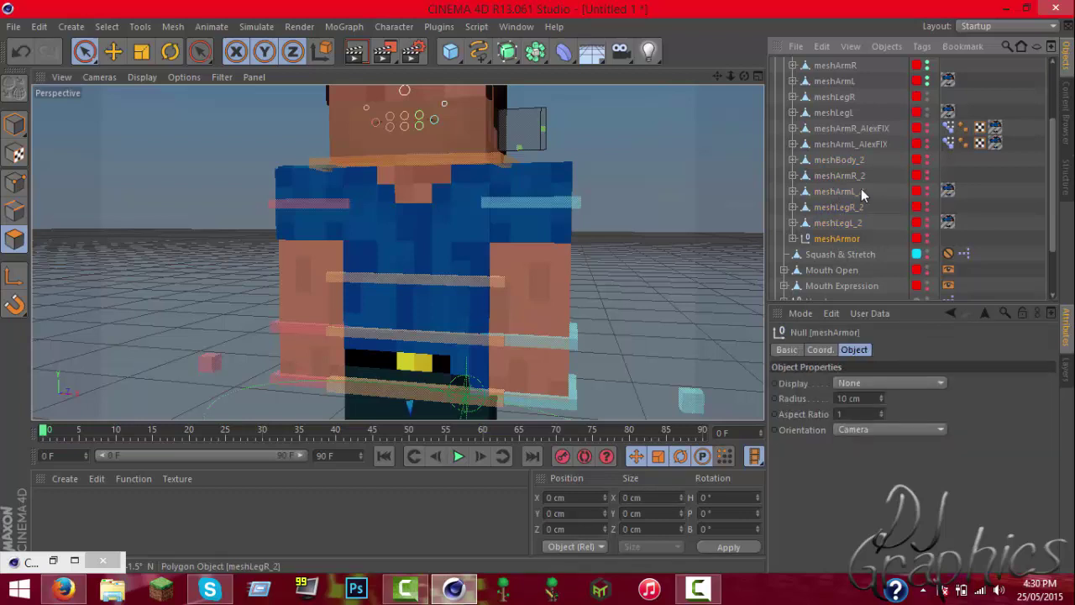
scroll(834, 244, down, 2)
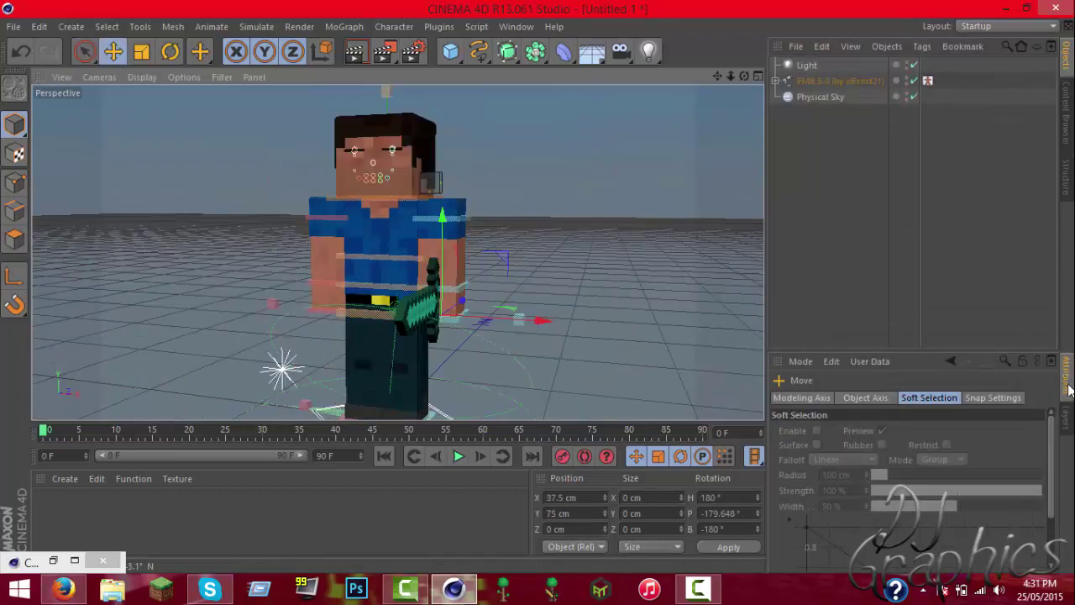
click(1069, 418)
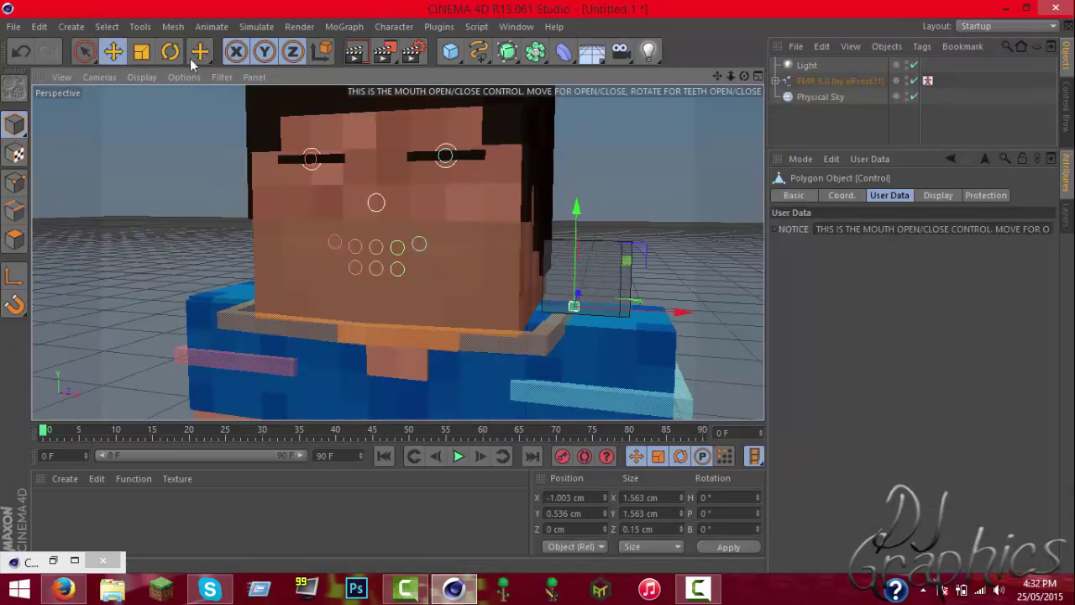
click(84, 51)
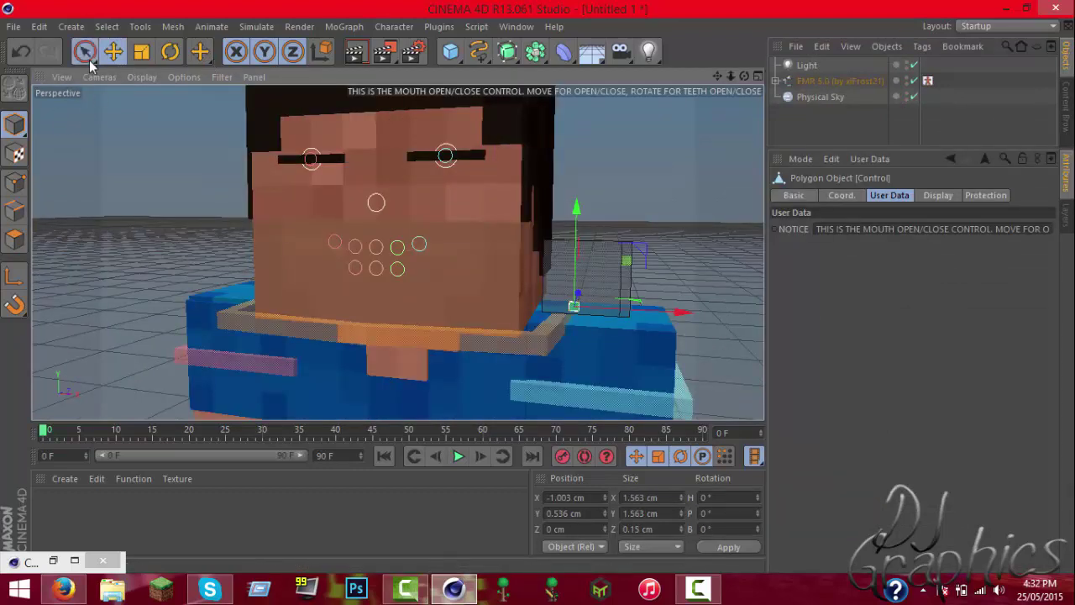
click(14, 239)
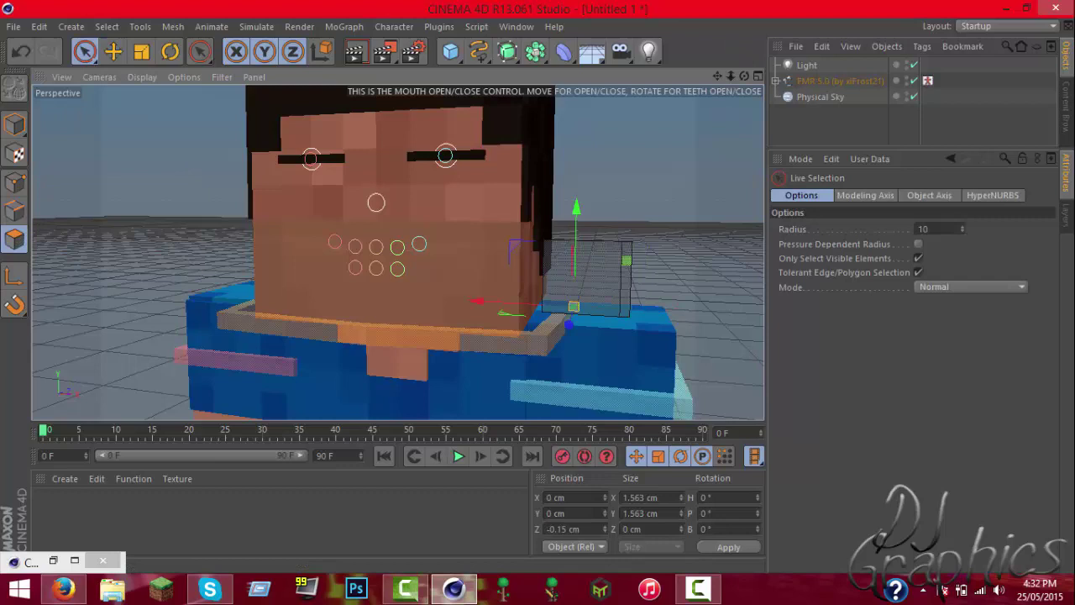
scroll(644, 121, down, 4)
drag(717, 74, 740, 1)
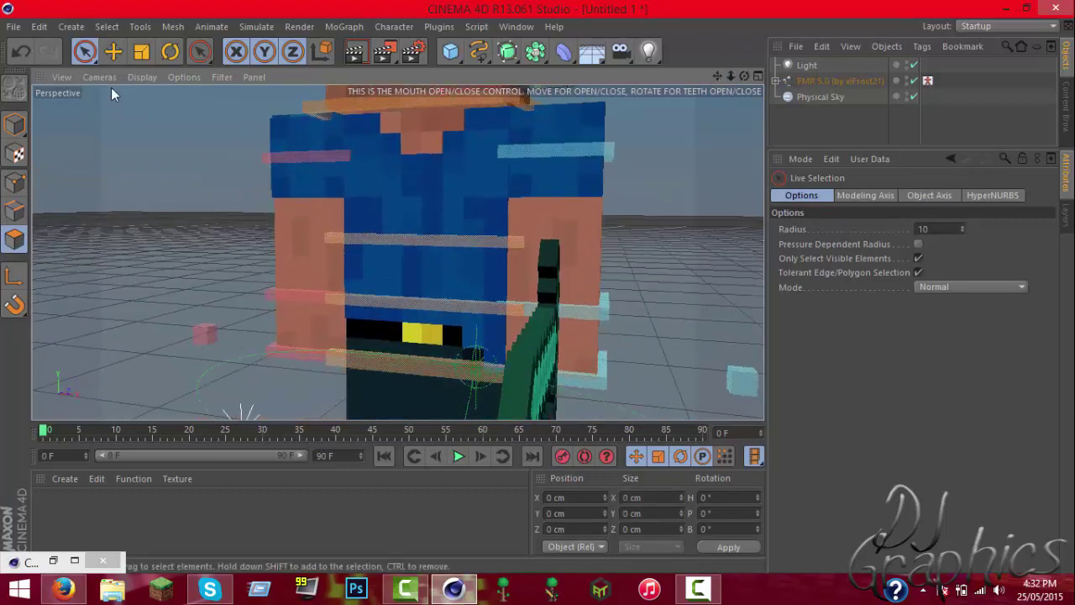
Return to model mode and move the goalArmR_L hand control up about 8.7 cm to bend the character's arm.
click(113, 51)
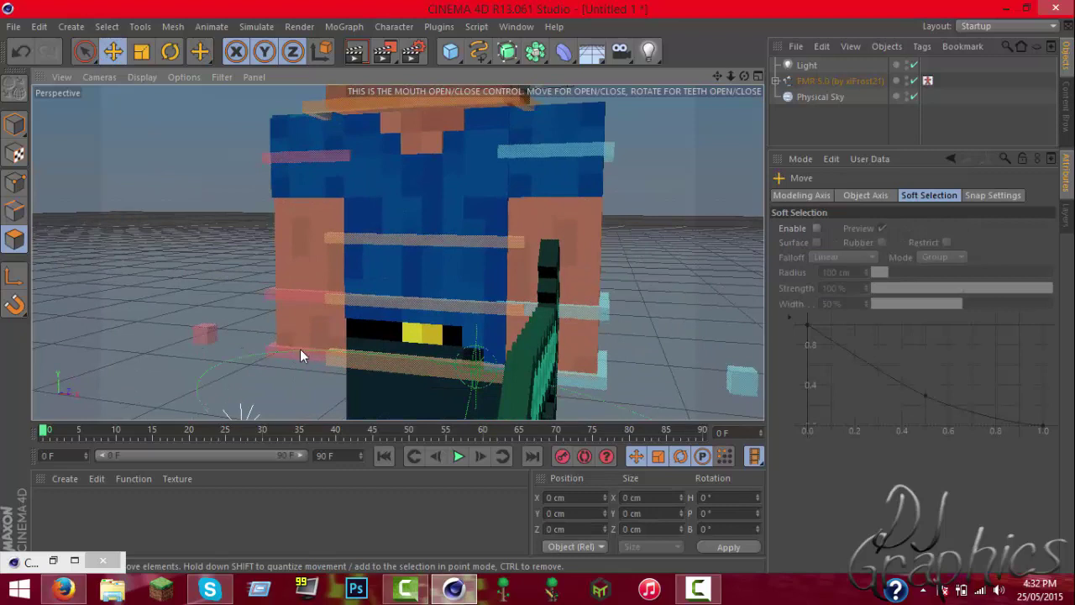
click(840, 80)
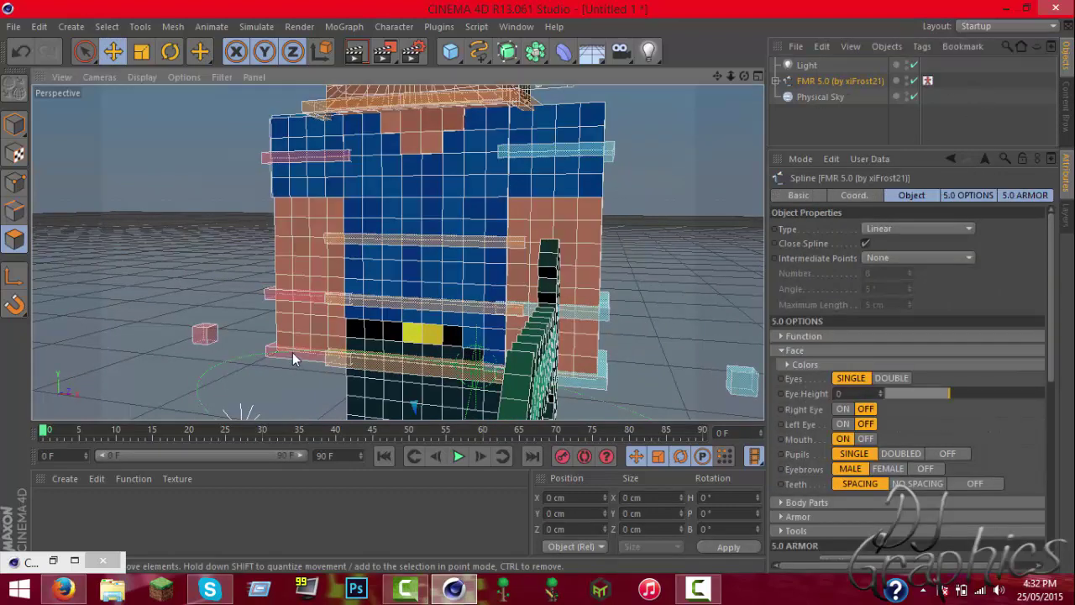
click(16, 124)
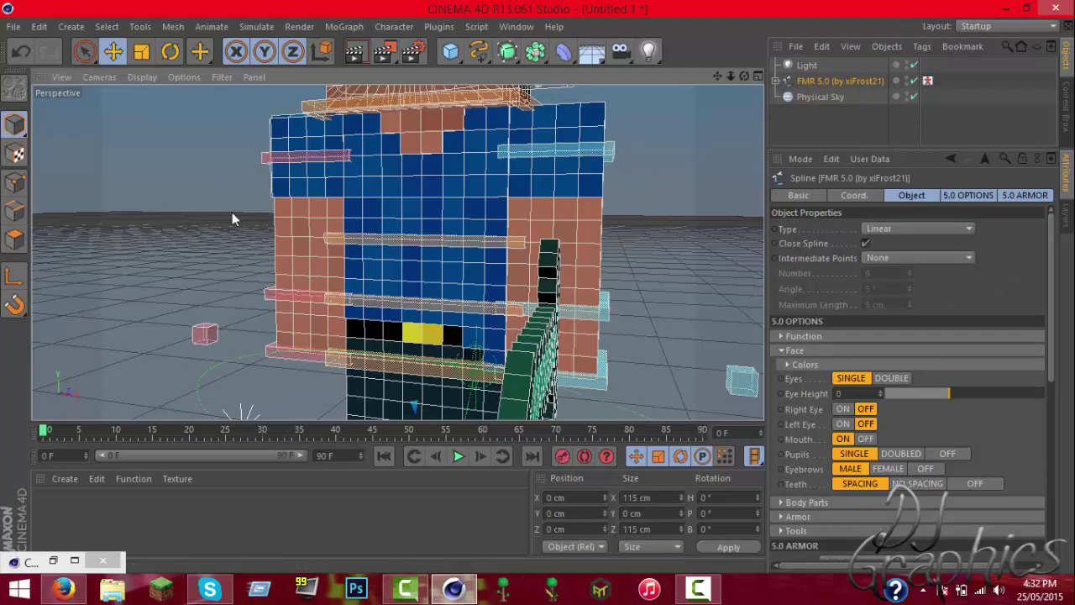
click(300, 357)
drag(324, 313, 325, 276)
drag(731, 76, 699, 79)
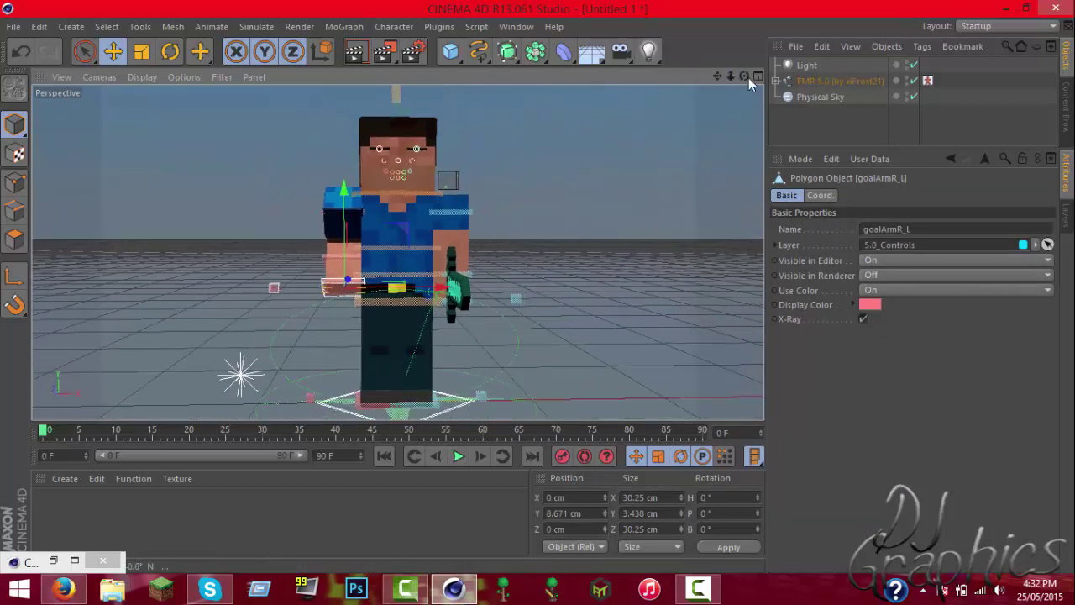